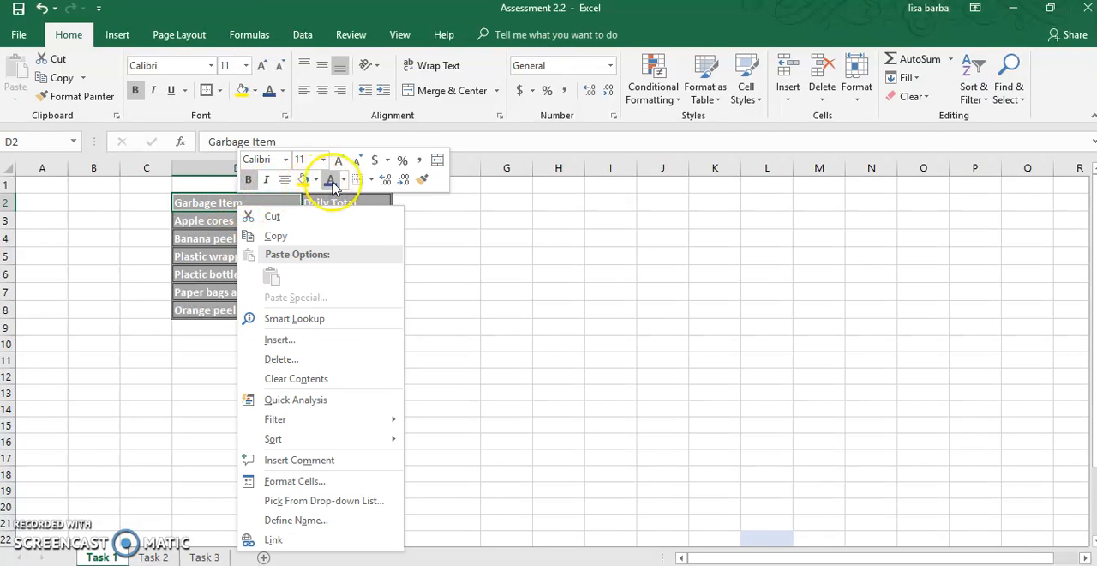
- Change the font colour of the Garbage Item and Daily Total header cells to blue
{"action": "left_click", "coordinate": [331, 181]}
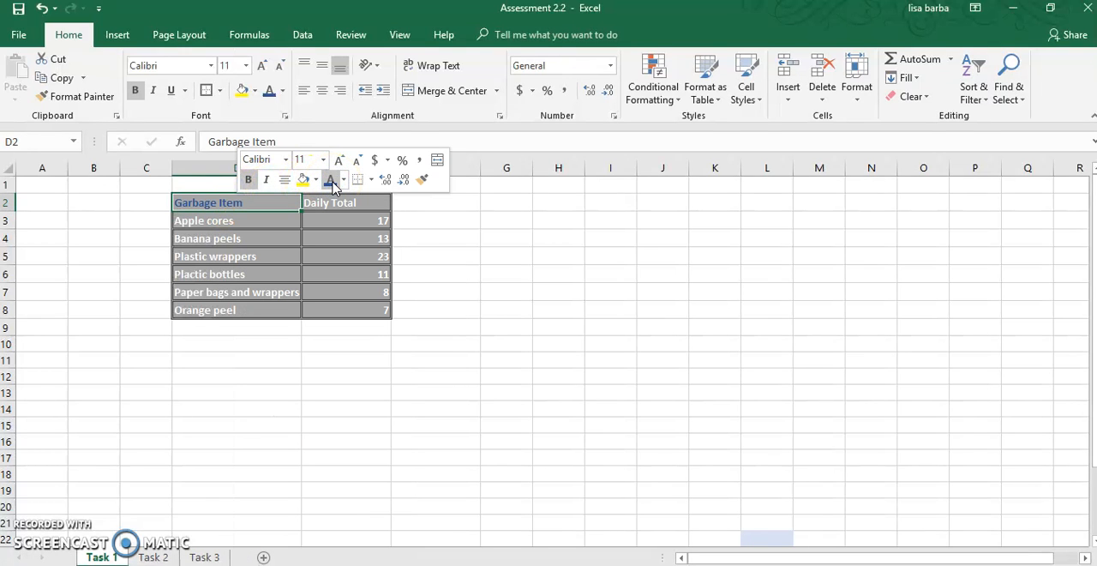
{"action": "left_click", "coordinate": [333, 206]}
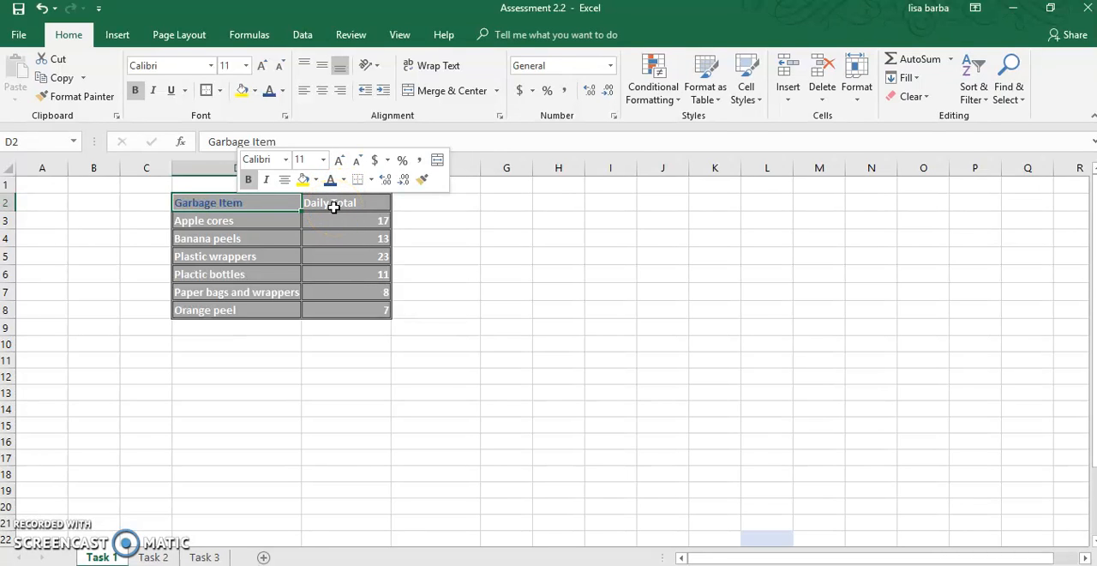
{"action": "right_click", "coordinate": [334, 206]}
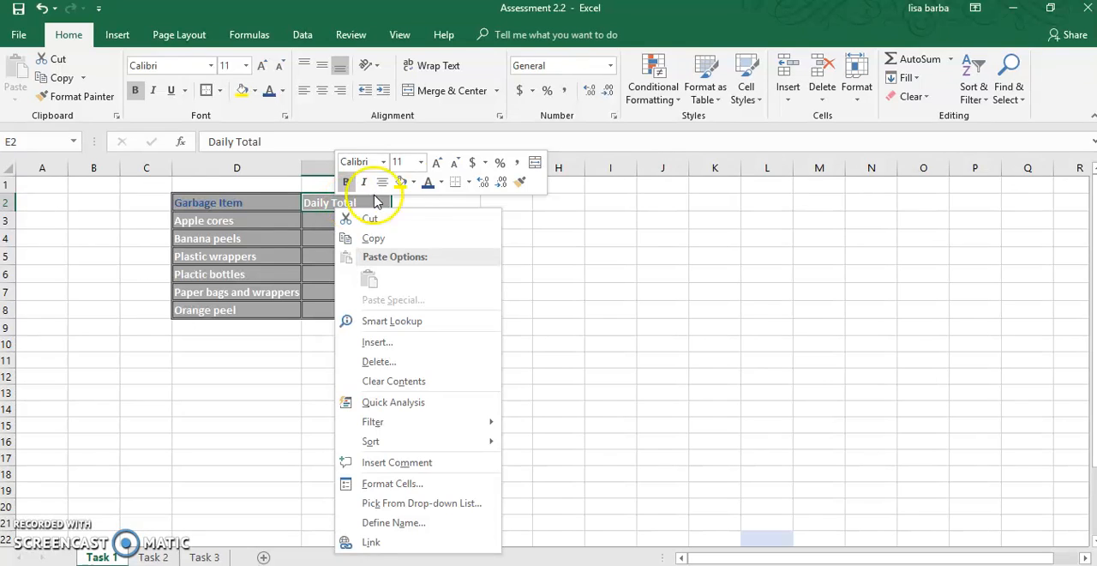
{"action": "left_click", "coordinate": [428, 187]}
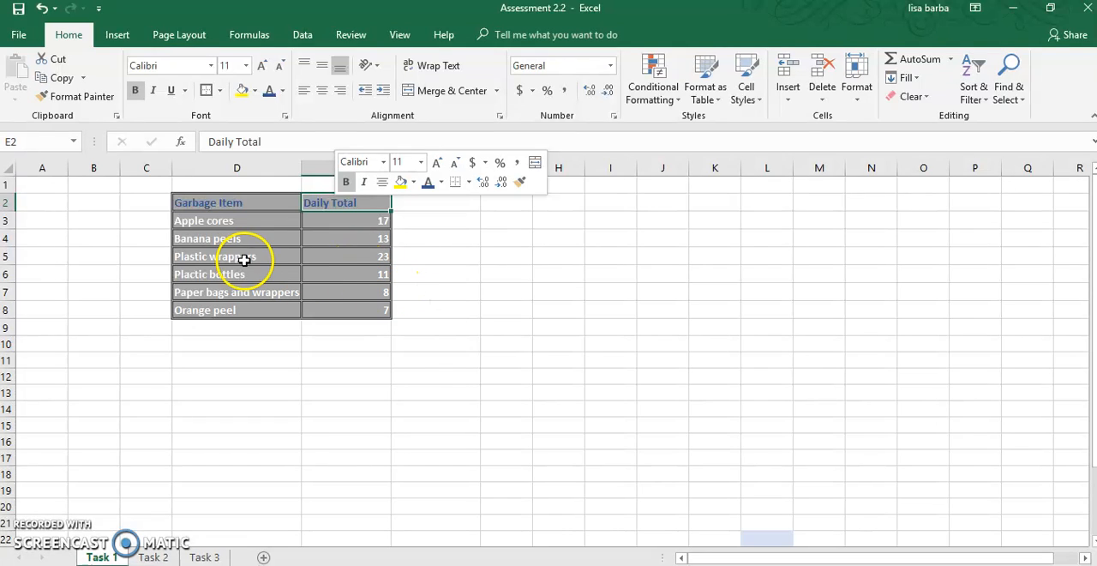
{"action": "left_click", "coordinate": [268, 221]}
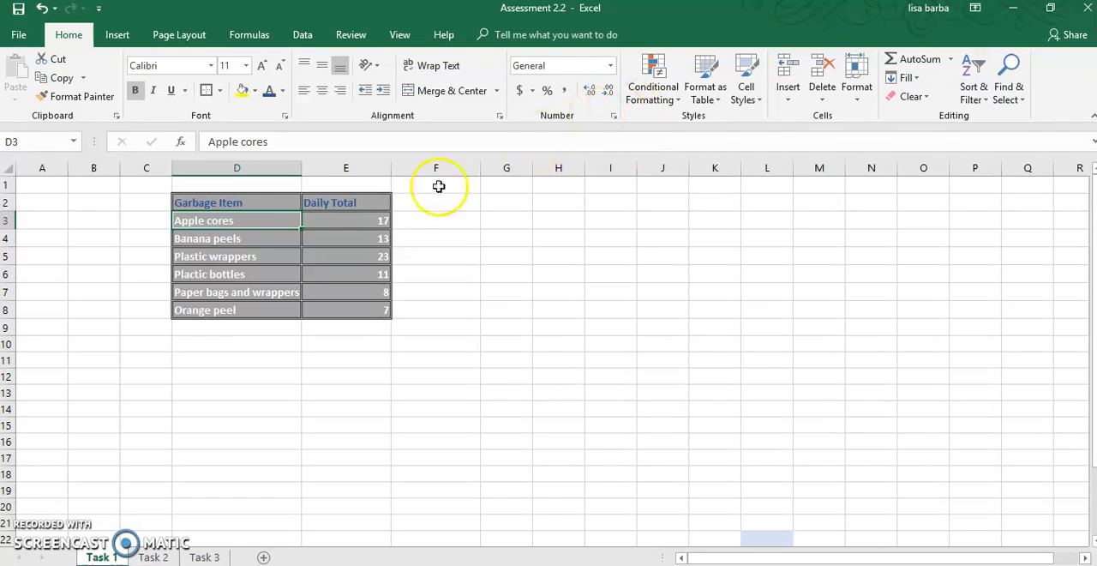
- Preview the Check Cell style on the garbage table in D2:E8
{"action": "left_click_drag", "start_coordinate": [190, 203], "coordinate": [351, 306]}
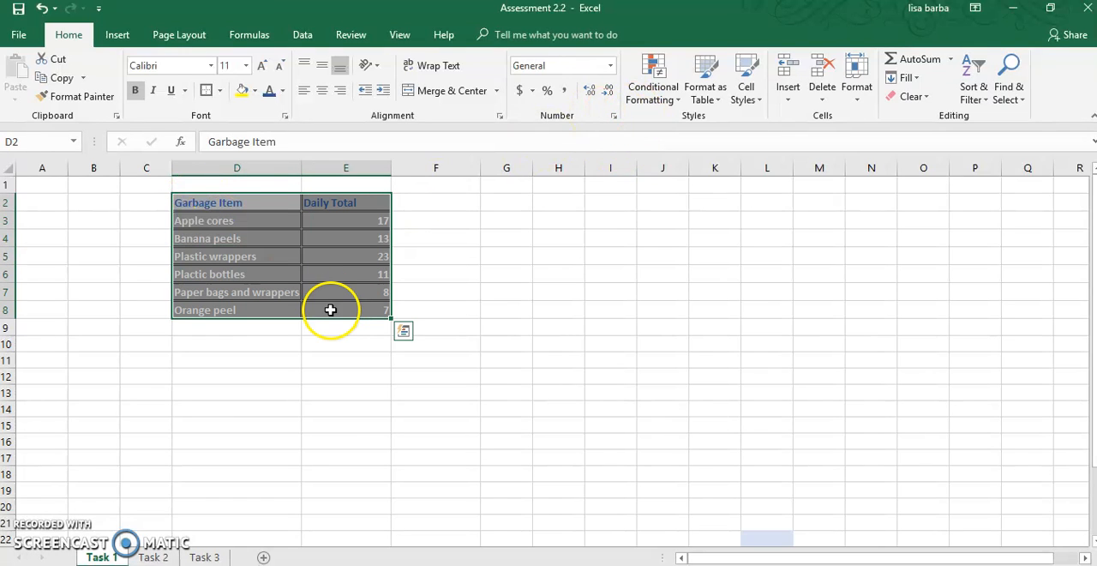
{"action": "left_click", "coordinate": [747, 95]}
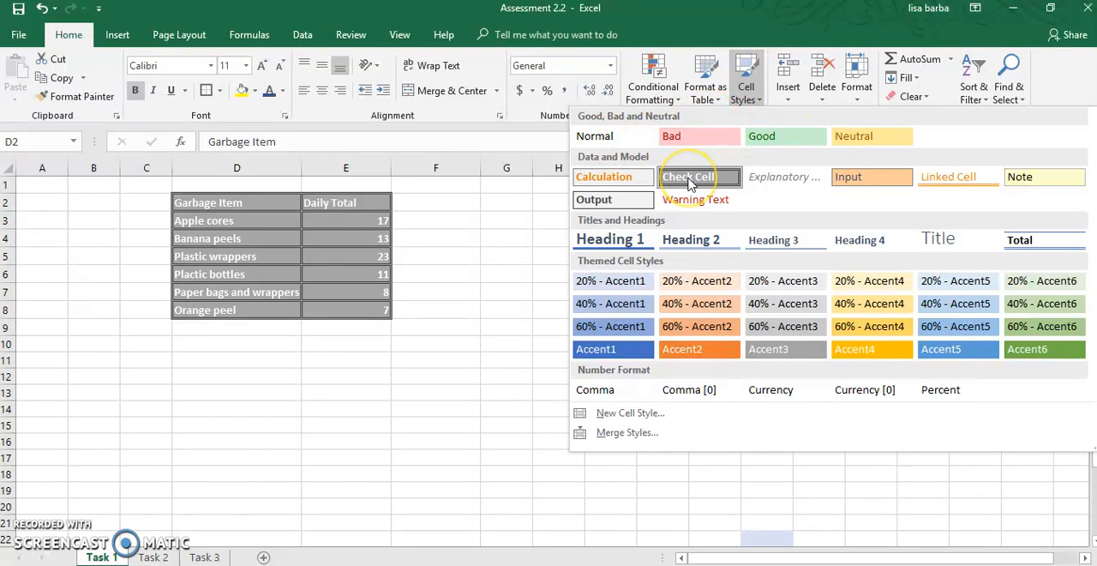
{"action": "left_click", "coordinate": [689, 180]}
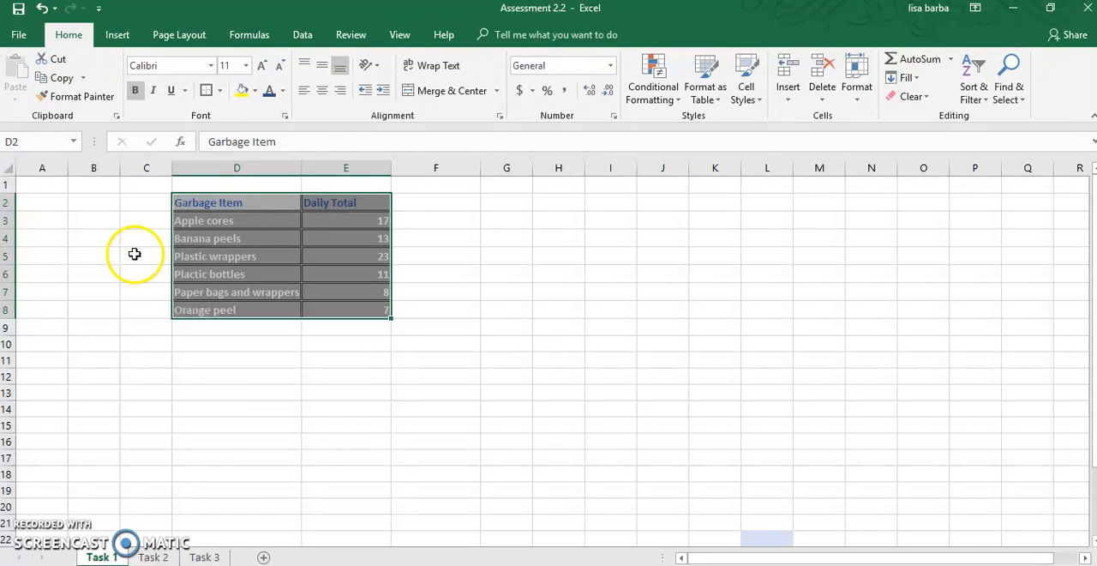
- Hide the gridlines on the Task 1 and Task 2 sheets
{"action": "left_click", "coordinate": [164, 37]}
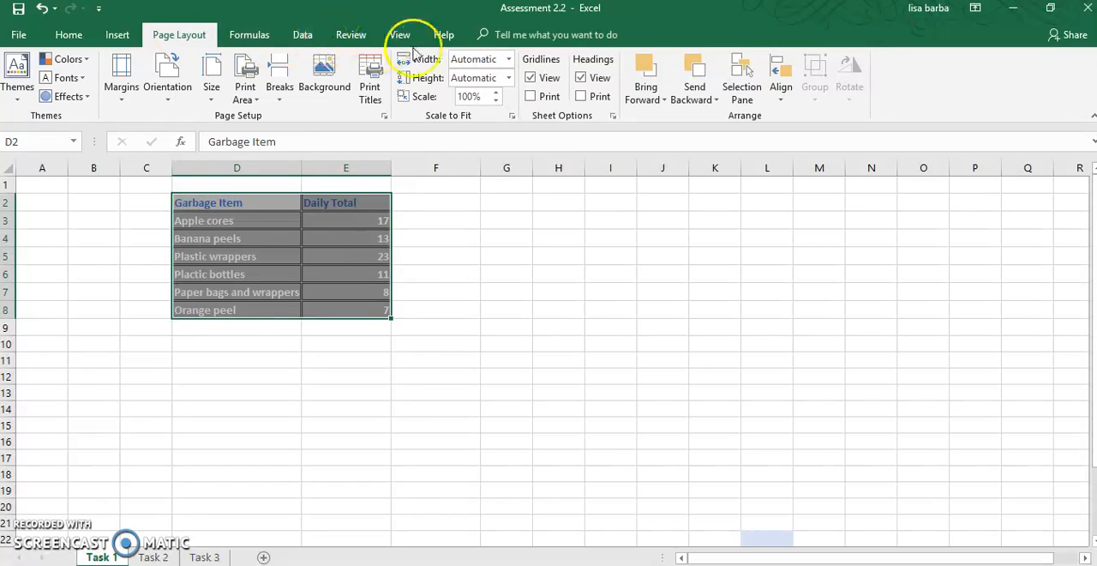
{"action": "left_click", "coordinate": [532, 78]}
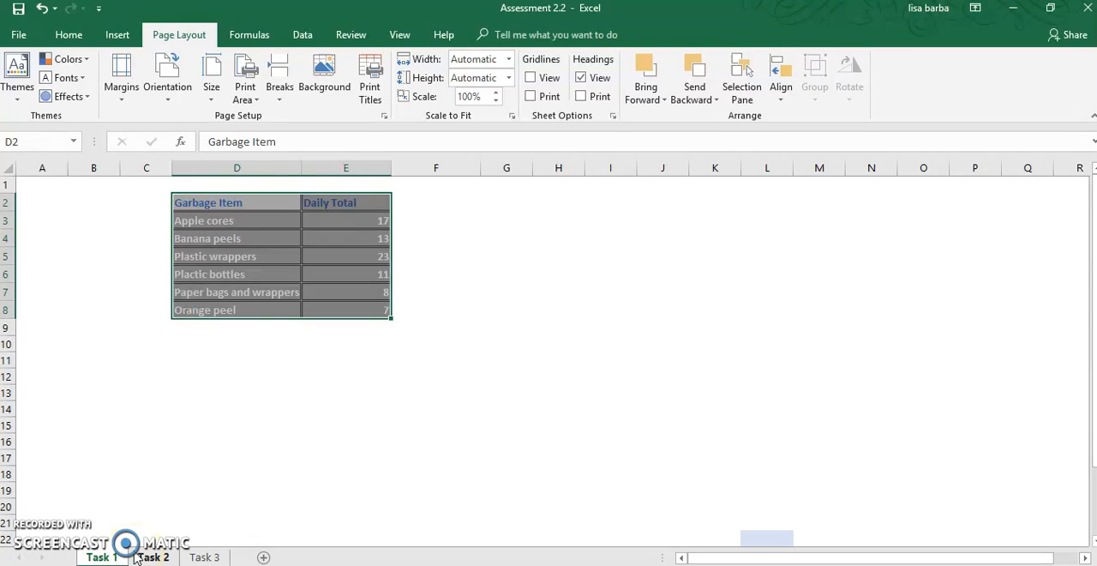
{"action": "left_click", "coordinate": [140, 558]}
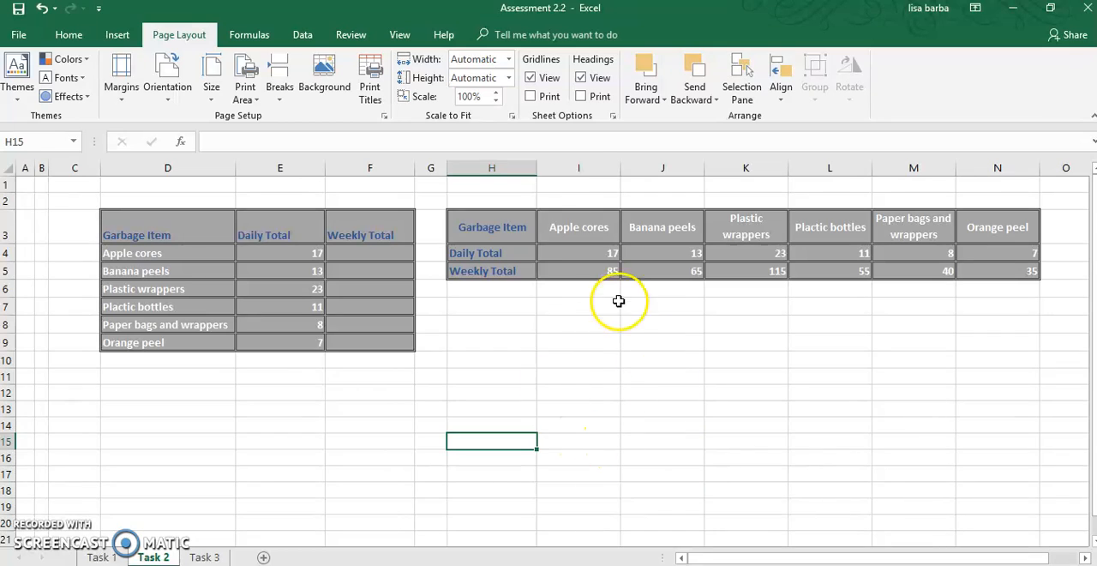
{"action": "left_click", "coordinate": [532, 78]}
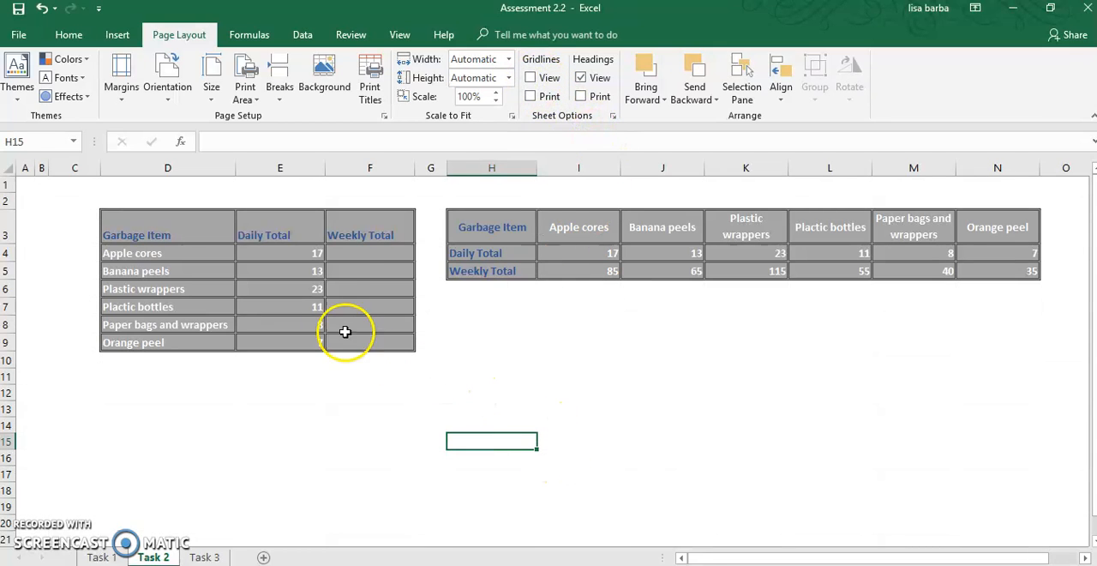
- Calculate the Apple cores weekly total in F4 with the PRODUCT function, found by searching for "multiply", using E4 and 5 as arguments
{"action": "left_click", "coordinate": [353, 252]}
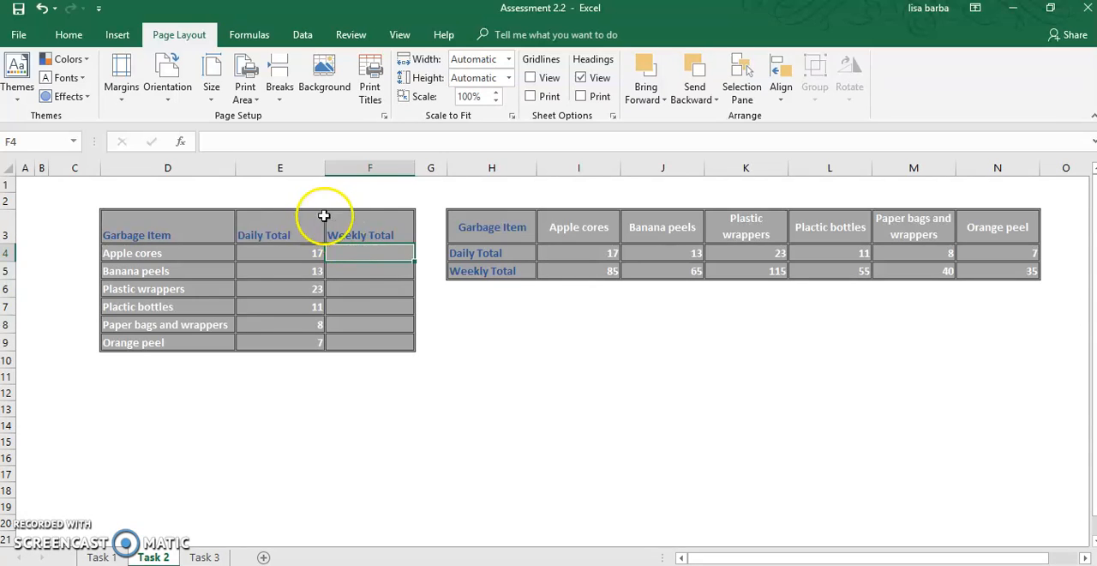
{"action": "left_click", "coordinate": [182, 143]}
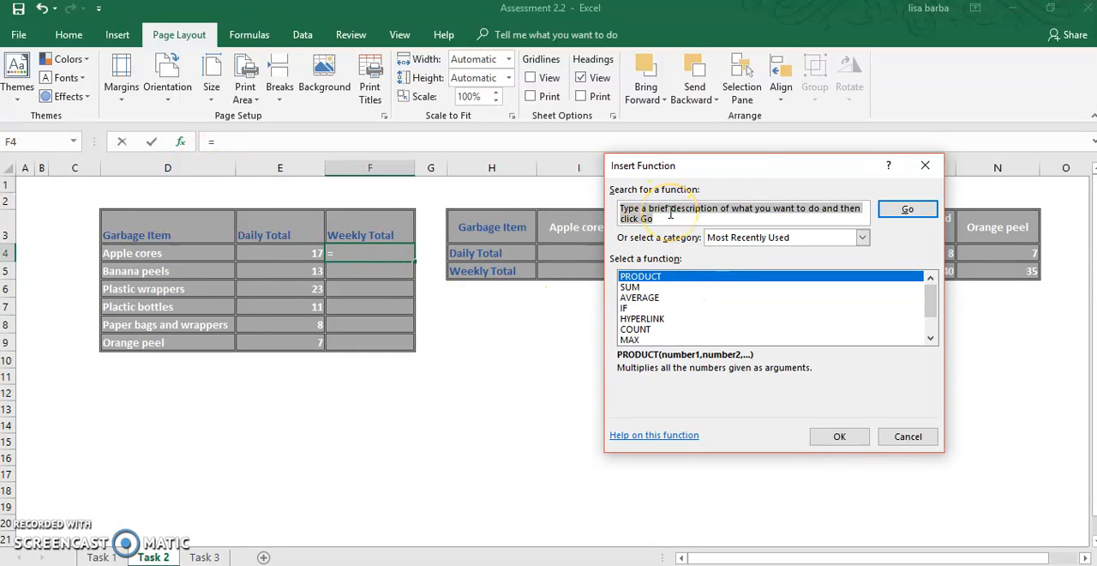
{"action": "type", "text": "multiply"}
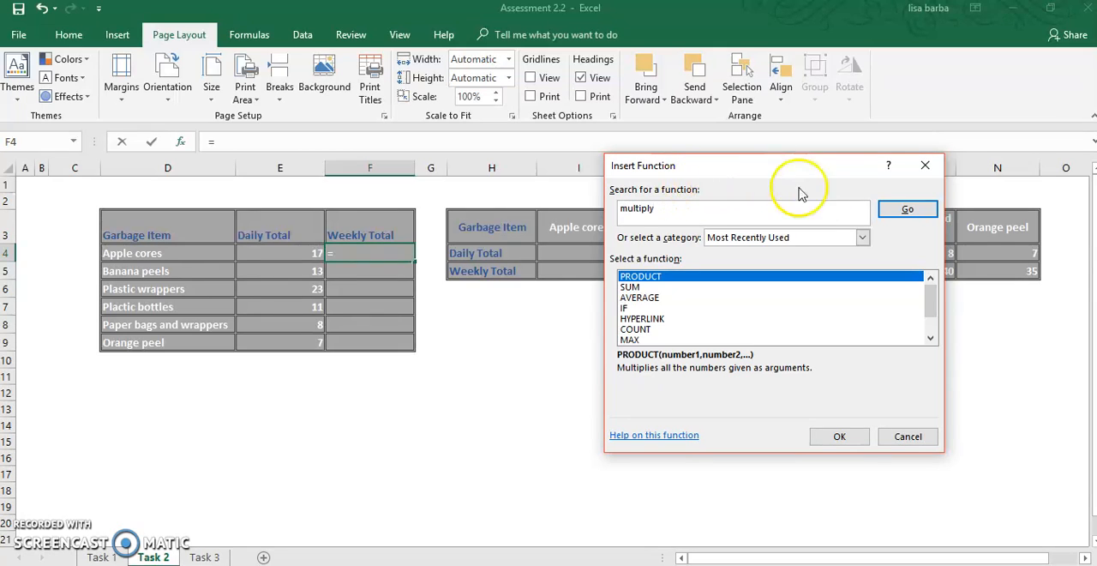
{"action": "left_click", "coordinate": [891, 214]}
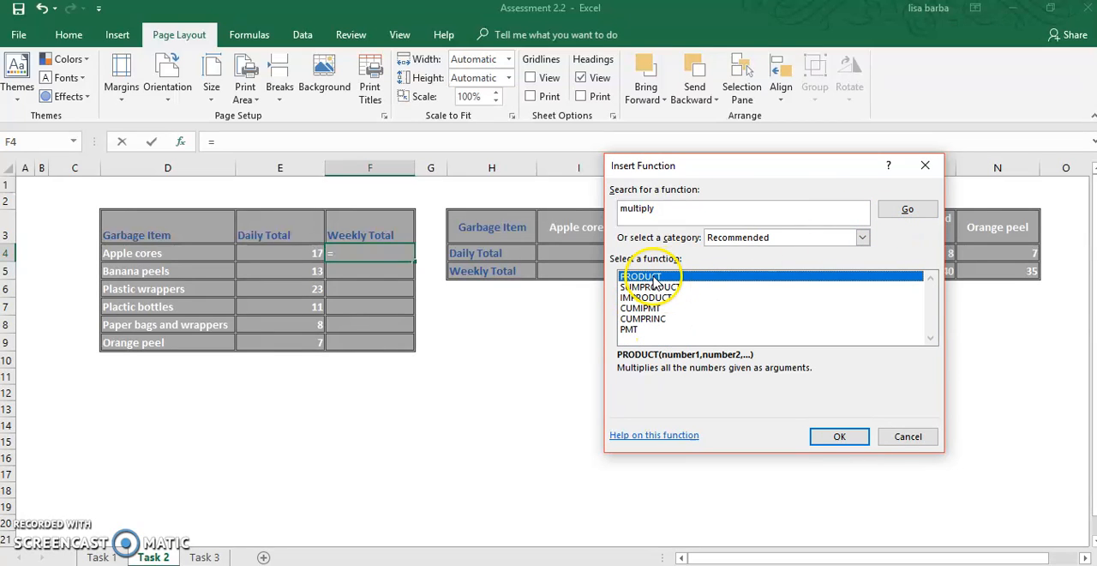
{"action": "left_click", "coordinate": [839, 438]}
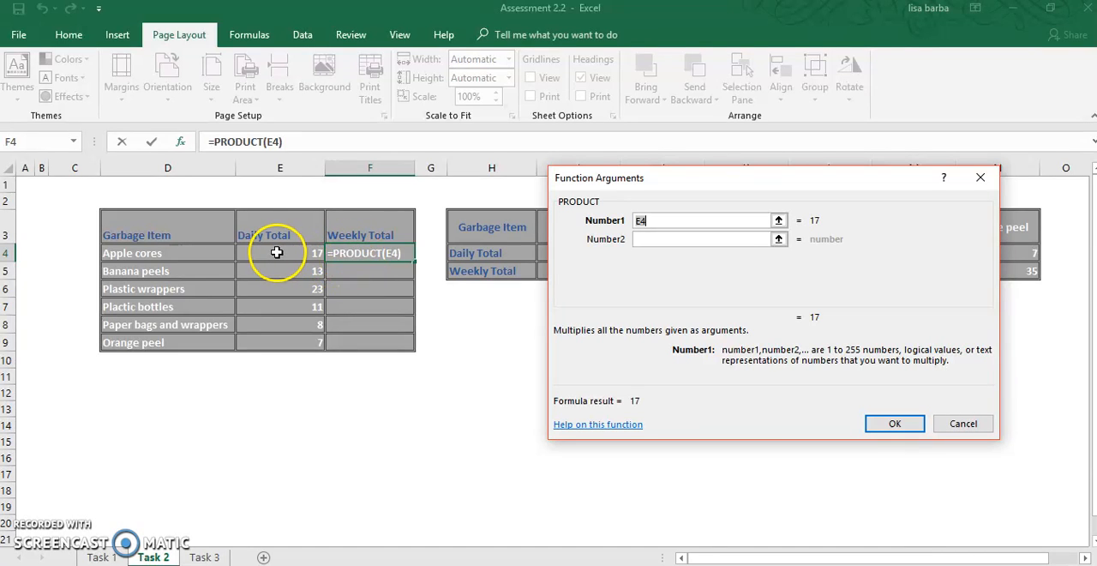
{"action": "left_click", "coordinate": [656, 240]}
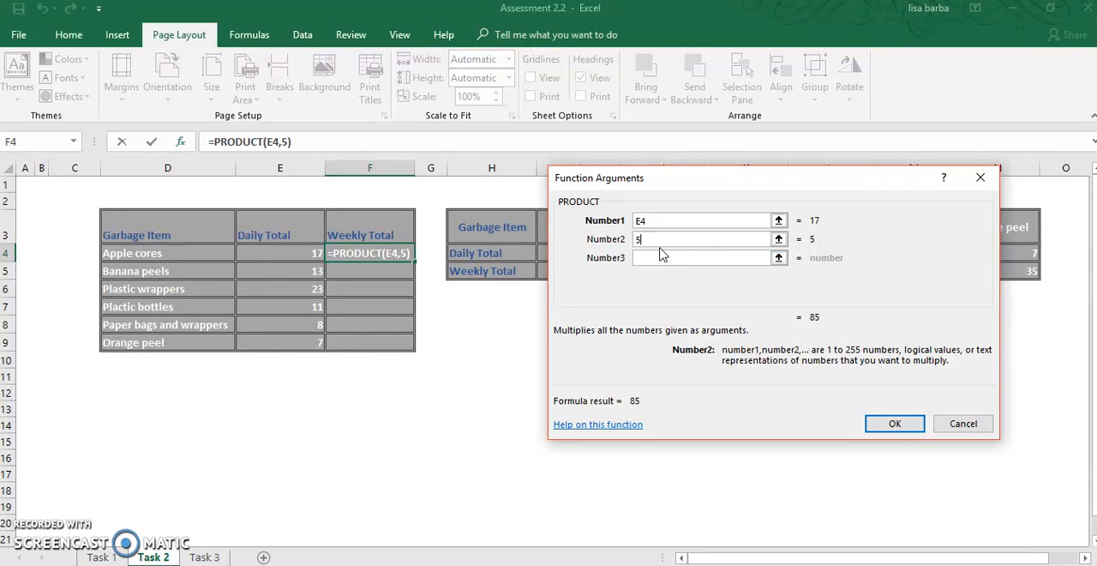
{"action": "left_click", "coordinate": [691, 272]}
{"action": "left_click", "coordinate": [892, 423]}
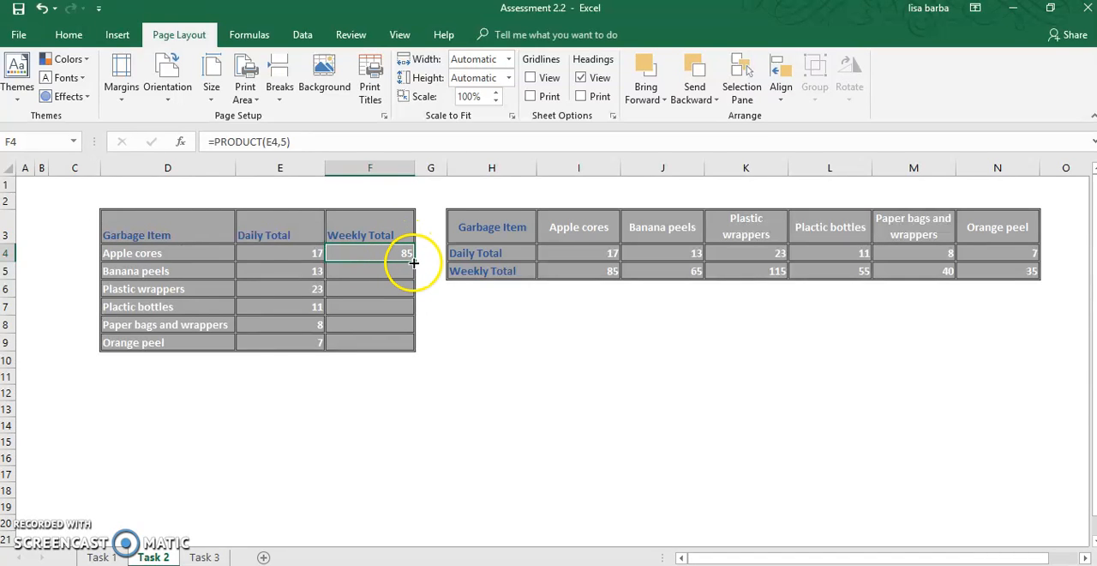
- Copy the F4 formula down through F9 and inspect the Apple cores weekly total formula in I5
{"action": "left_click_drag", "start_coordinate": [414, 259], "coordinate": [407, 343]}
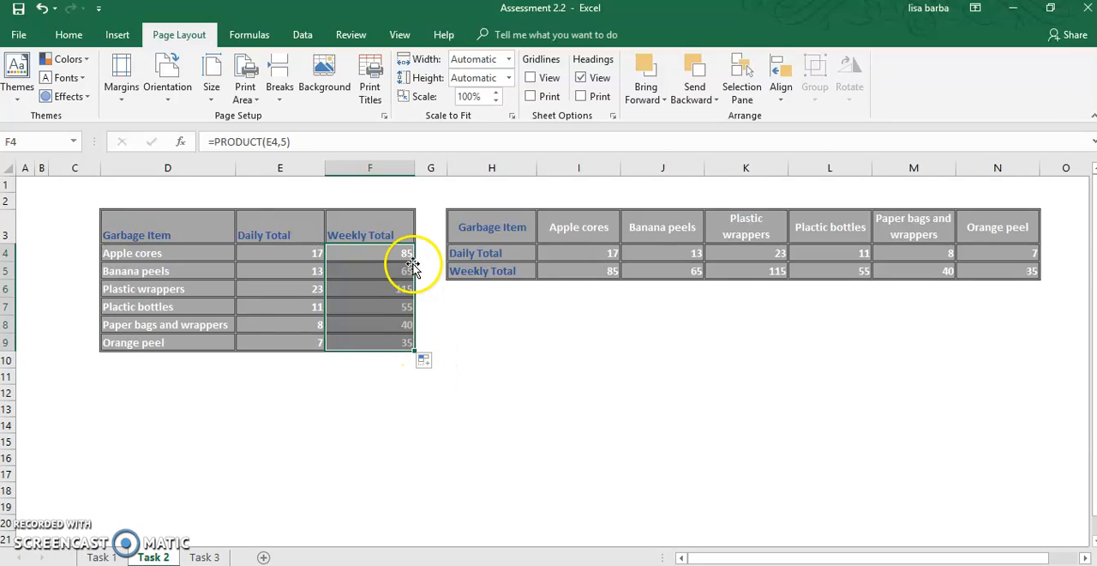
{"action": "left_click", "coordinate": [427, 364]}
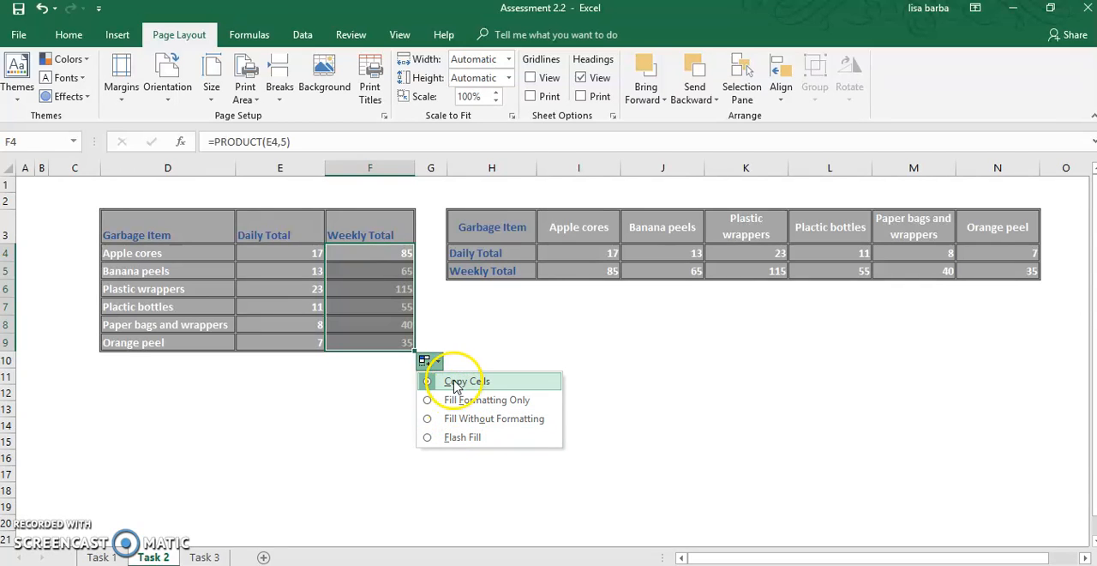
{"action": "left_click", "coordinate": [470, 328]}
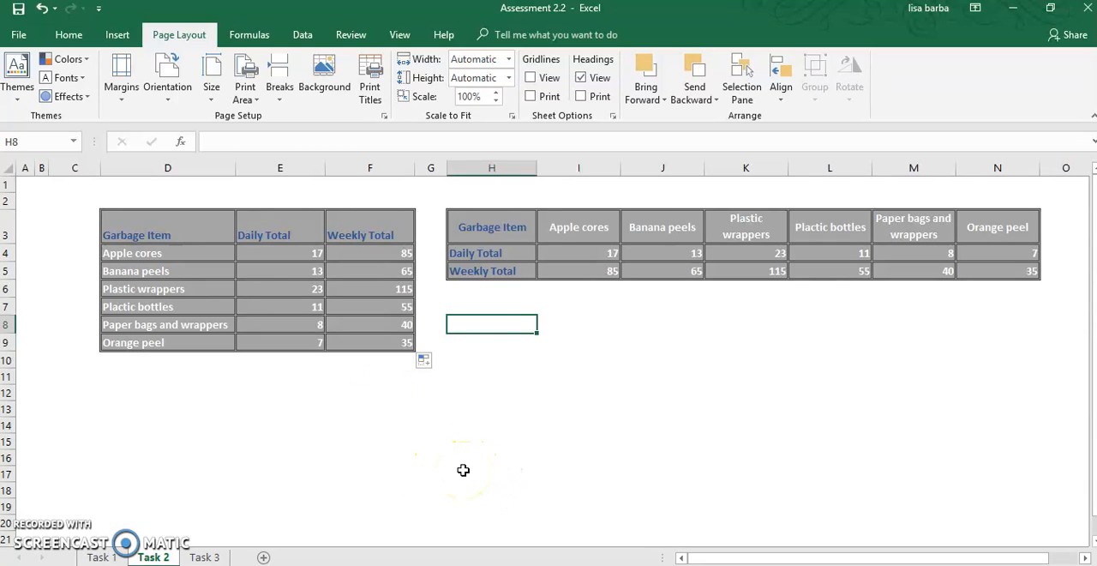
{"action": "left_click", "coordinate": [572, 272]}
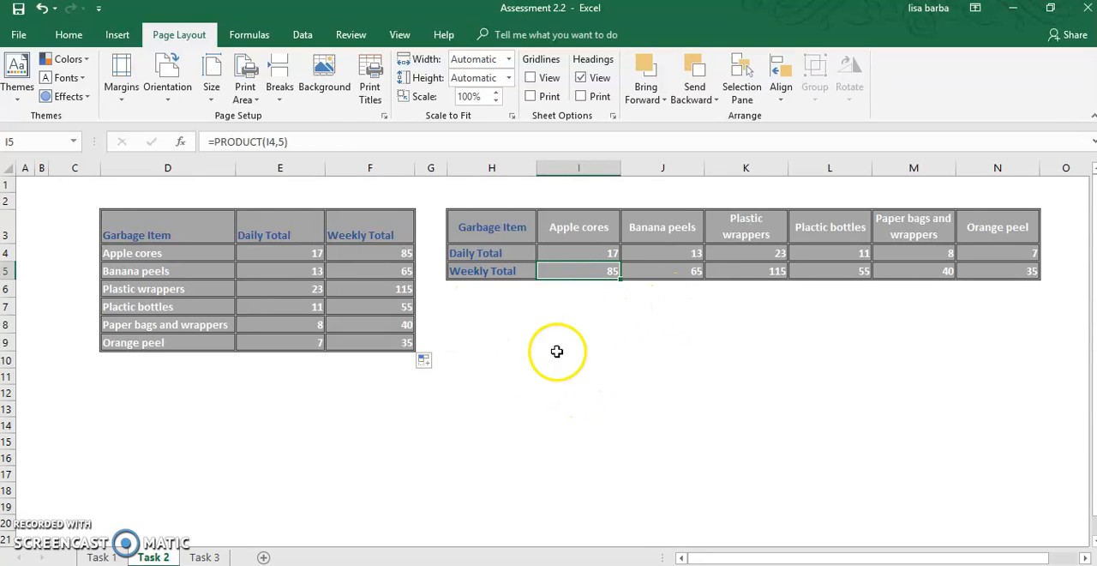
- On the Task 3 sheet, select only the Orange peel column of the Monthly Total series in the Generate Waste chart
{"action": "left_click", "coordinate": [204, 557]}
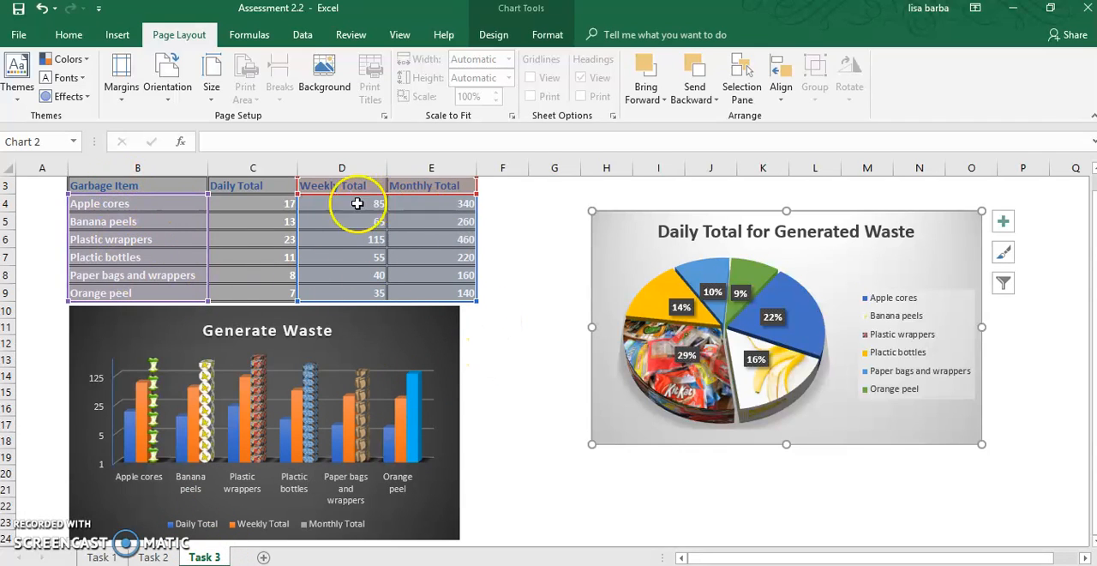
{"action": "left_click", "coordinate": [541, 273]}
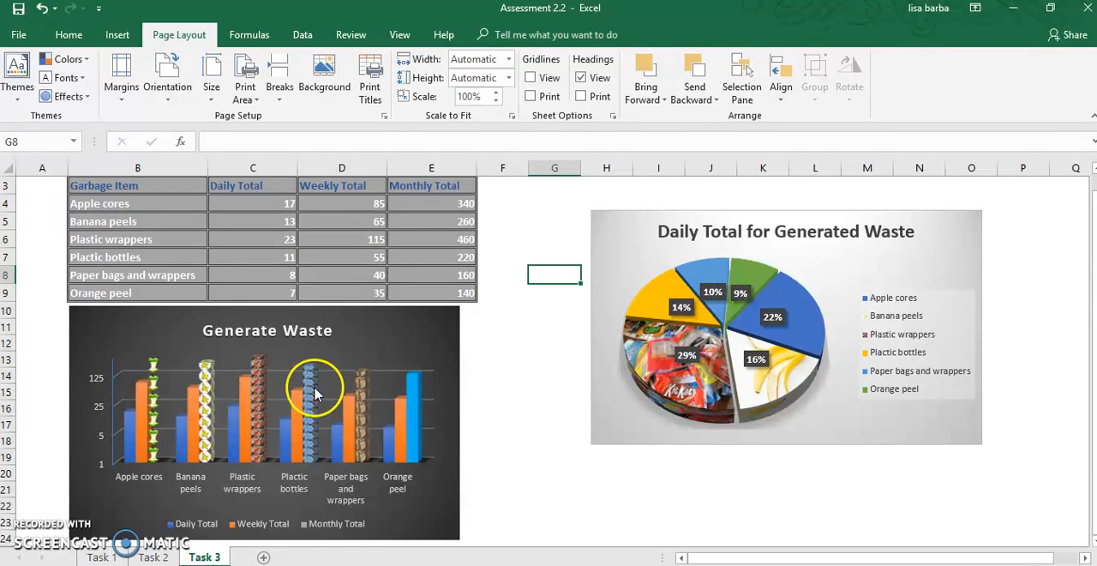
{"action": "left_click", "coordinate": [412, 427]}
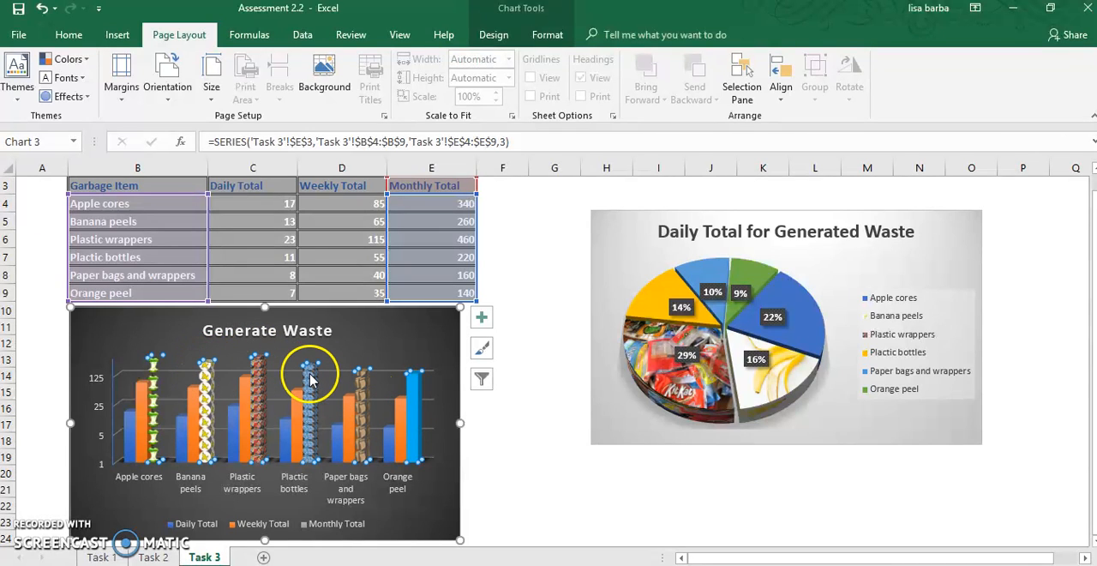
{"action": "mouse_move", "coordinate": [308, 377]}
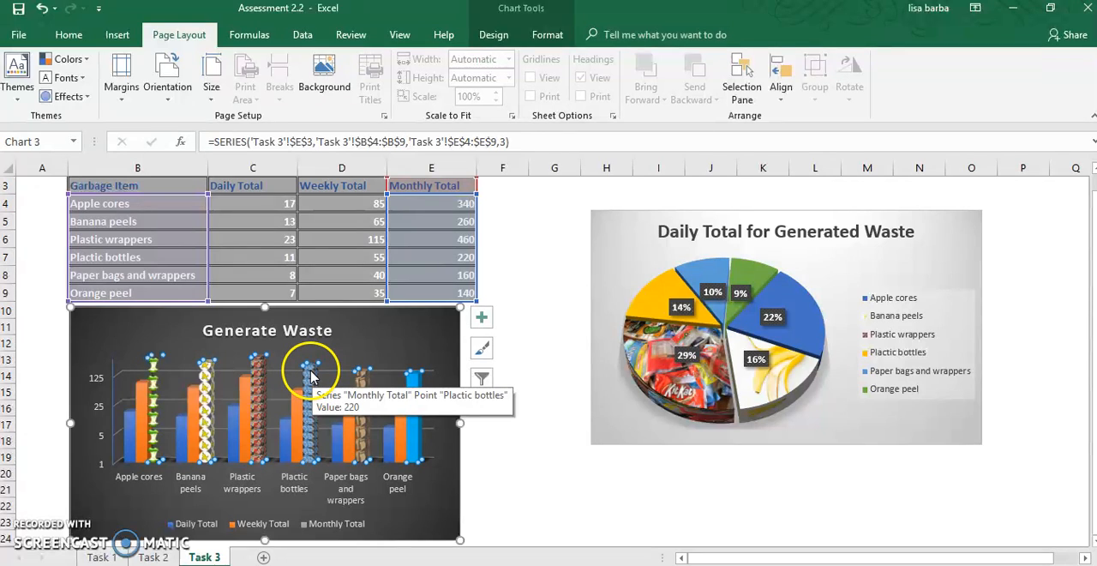
{"action": "left_click", "coordinate": [420, 440]}
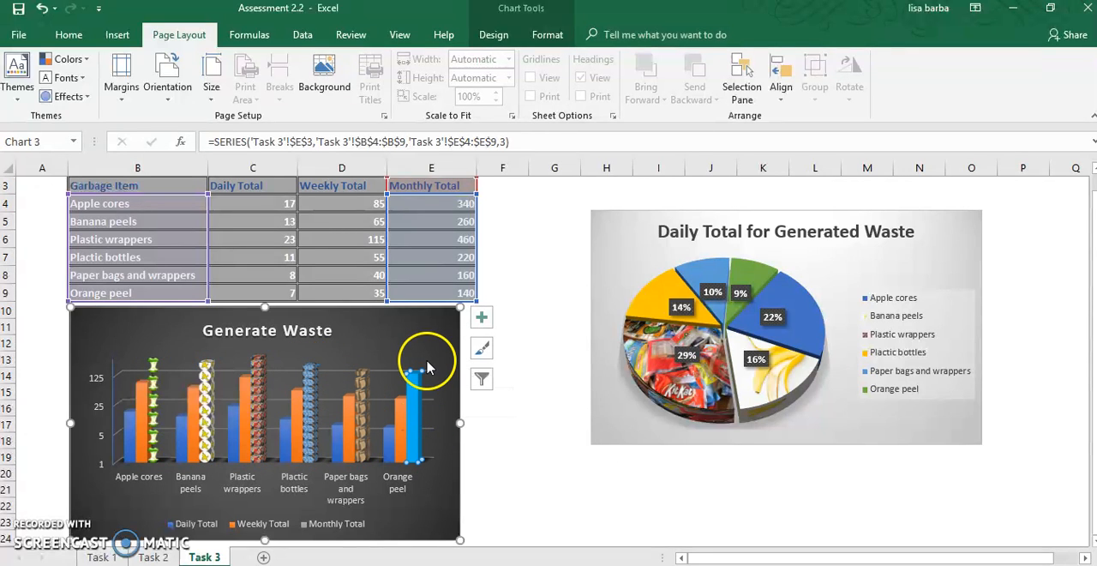
{"action": "mouse_move", "coordinate": [416, 377]}
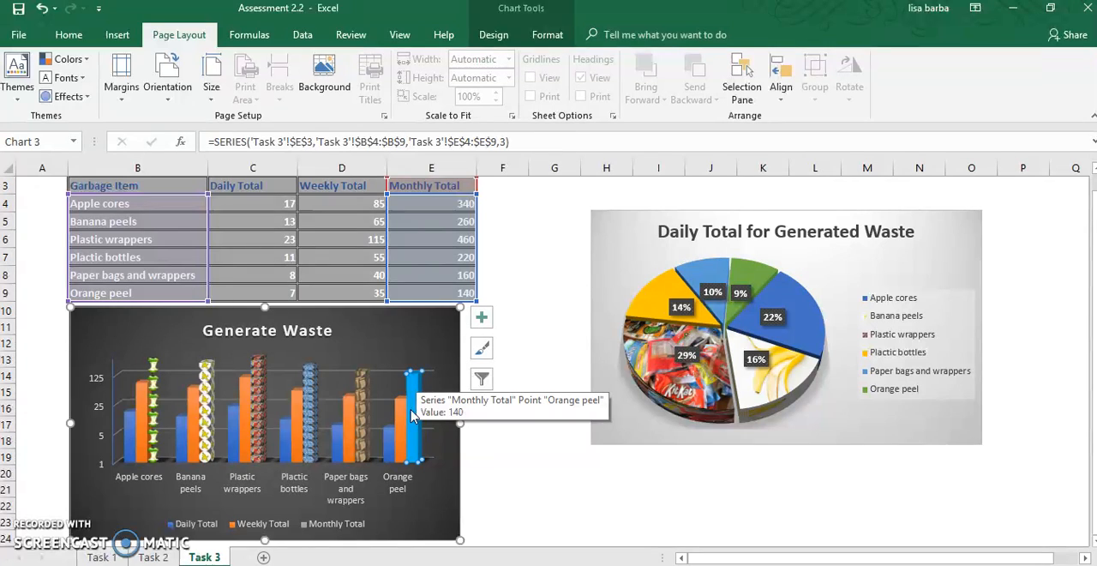
- Review the chart elements, chart styles and data filters available for the Generate Waste chart
{"action": "left_click", "coordinate": [480, 319]}
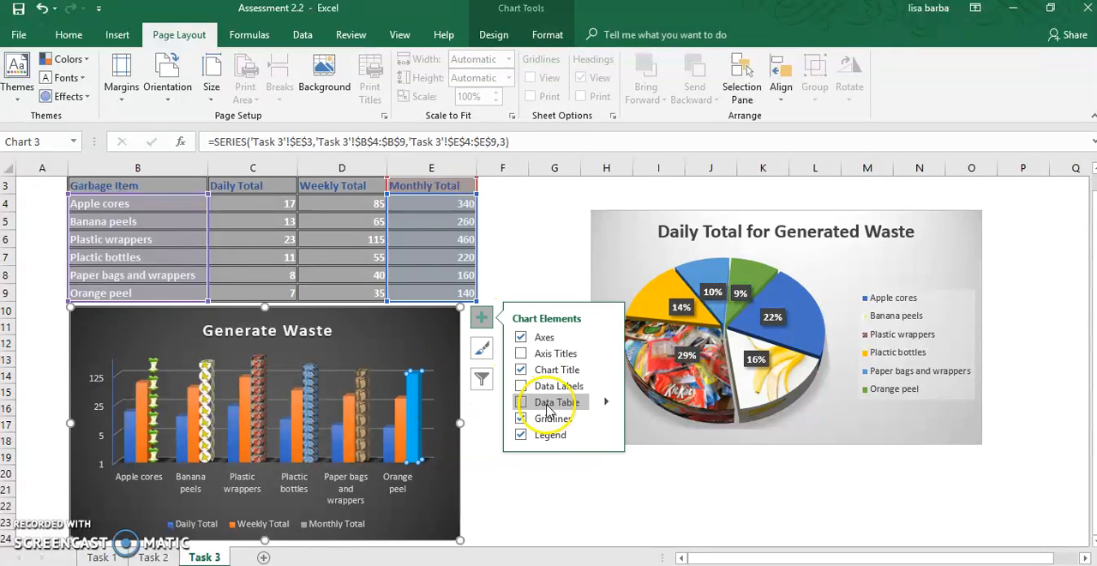
{"action": "left_click", "coordinate": [483, 350]}
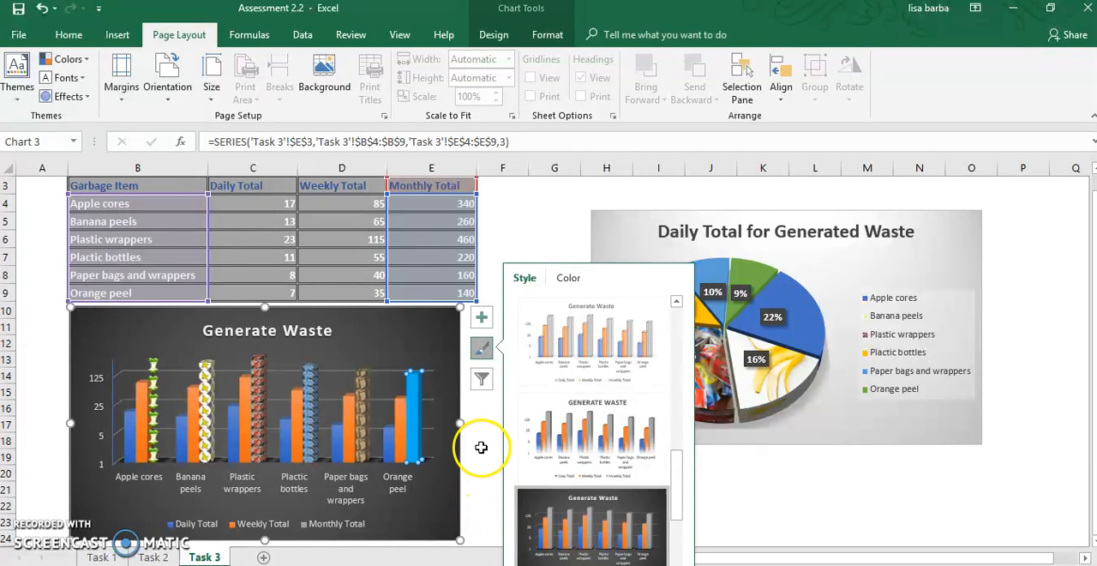
{"action": "left_click_drag", "start_coordinate": [684, 470], "coordinate": [678, 521]}
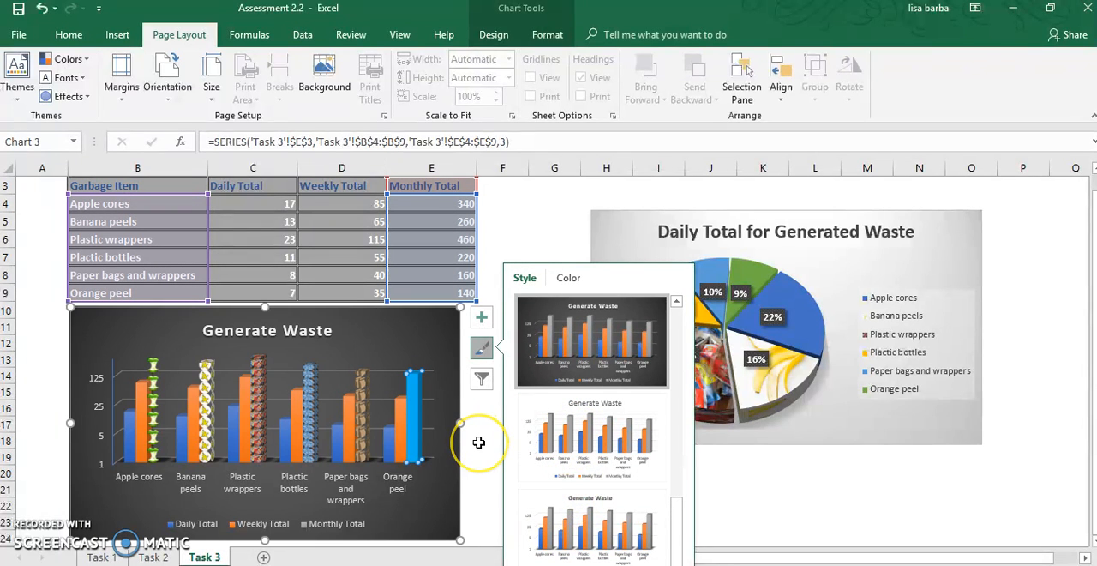
{"action": "left_click", "coordinate": [481, 378]}
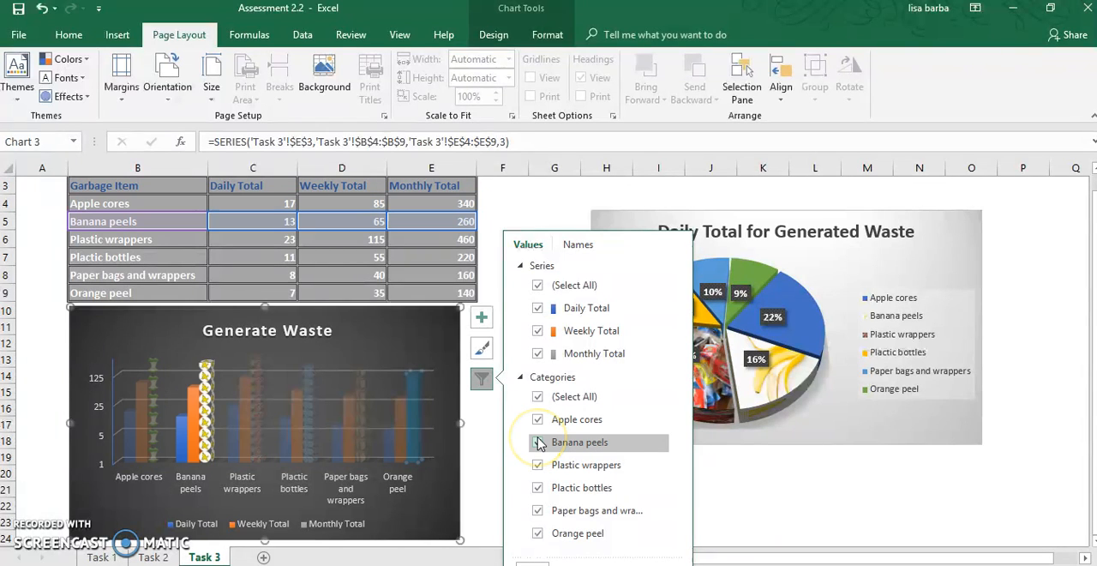
- Choose a picture fill for the Orange peel Monthly Total column in the Generate Waste chart and search Bing images for "orange peel"
{"action": "left_click", "coordinate": [418, 444]}
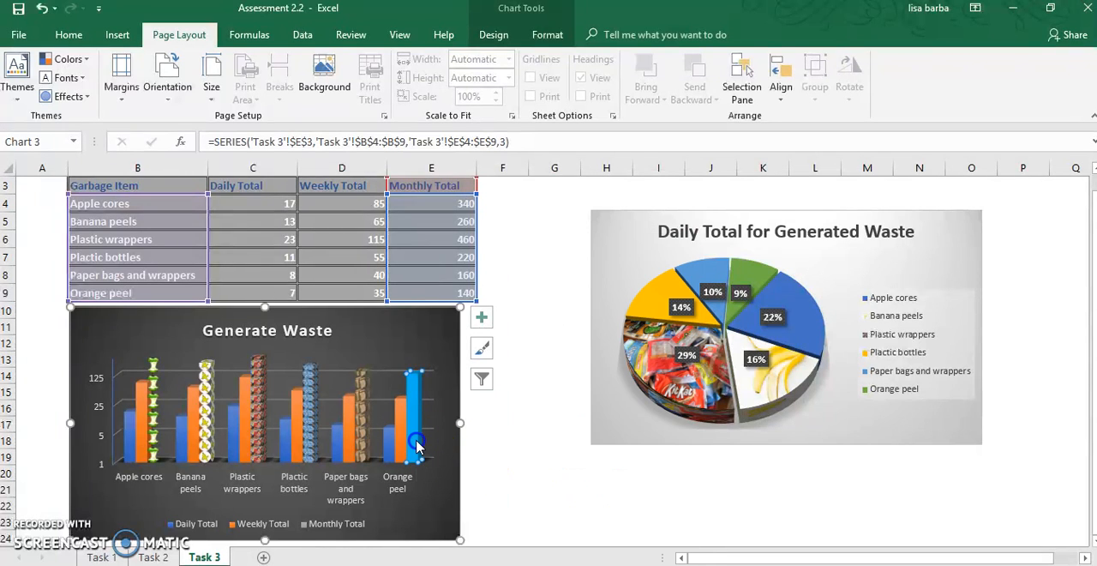
{"action": "right_click", "coordinate": [417, 442]}
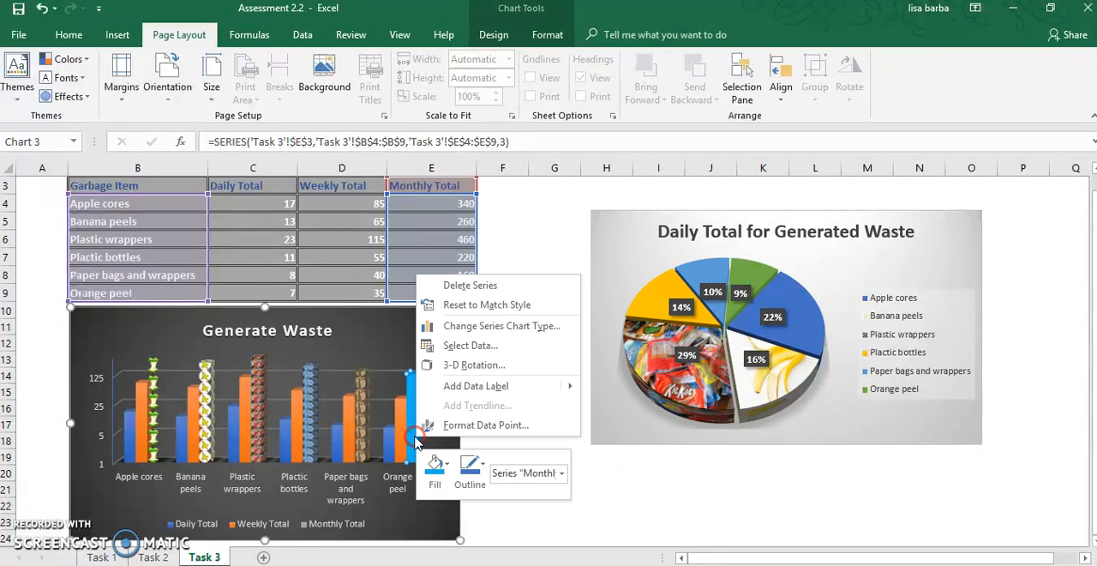
{"action": "left_click", "coordinate": [434, 465]}
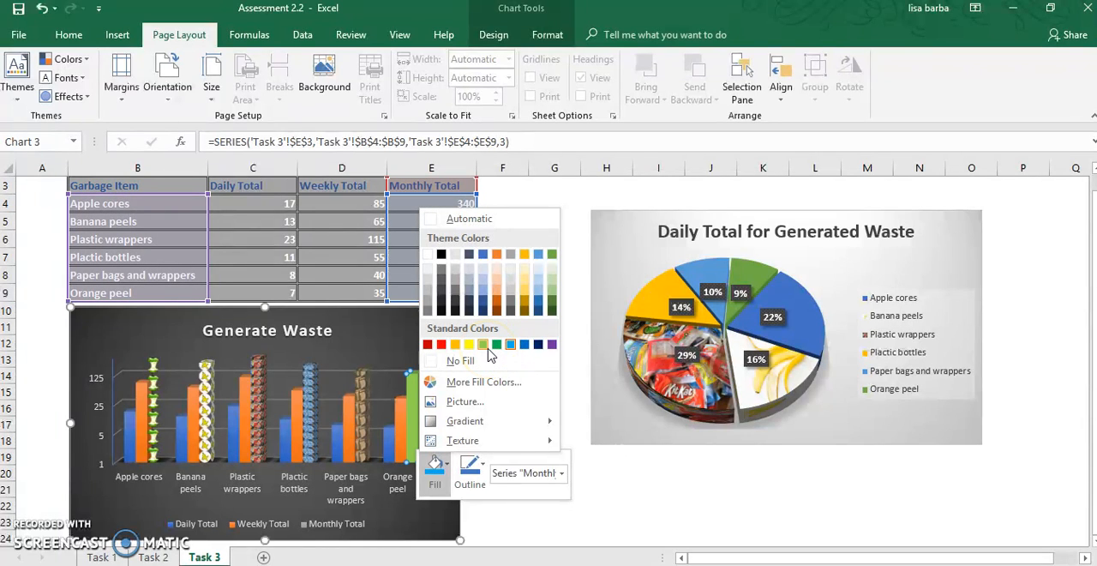
{"action": "left_click", "coordinate": [446, 426]}
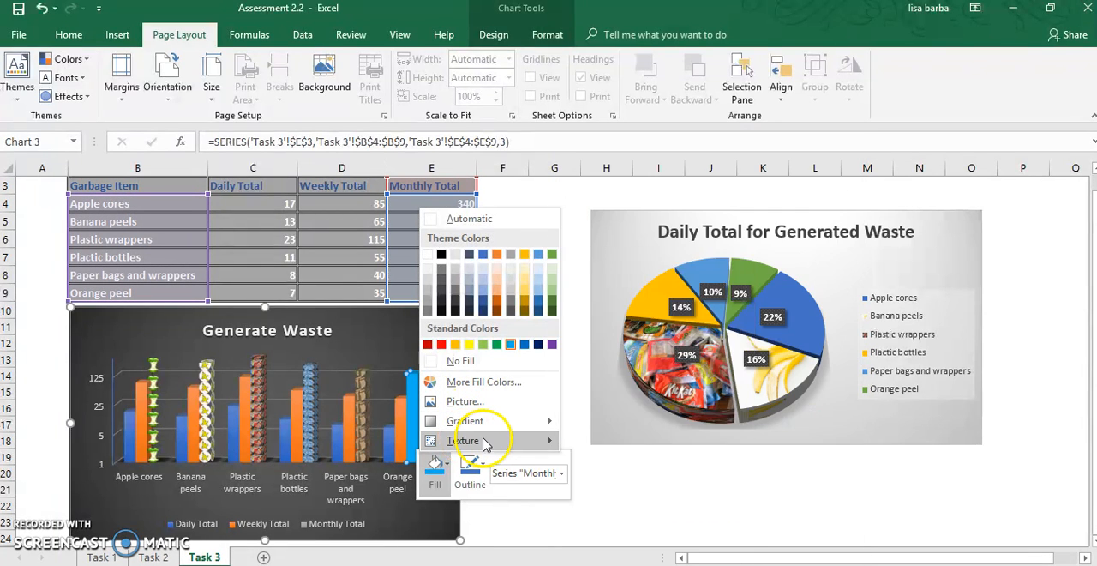
{"action": "mouse_move", "coordinate": [518, 447]}
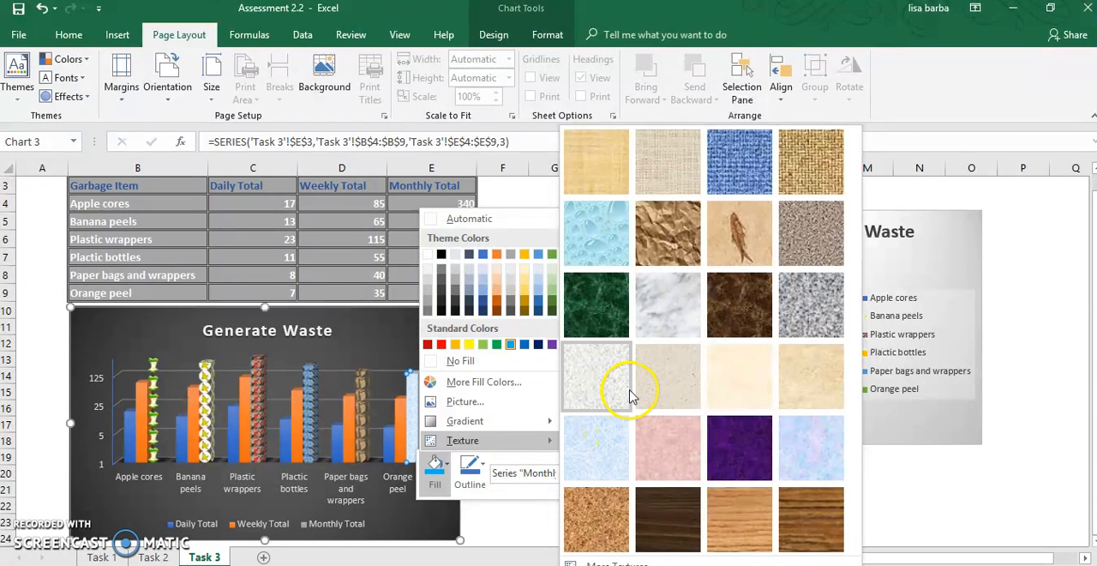
{"action": "left_click", "coordinate": [446, 402]}
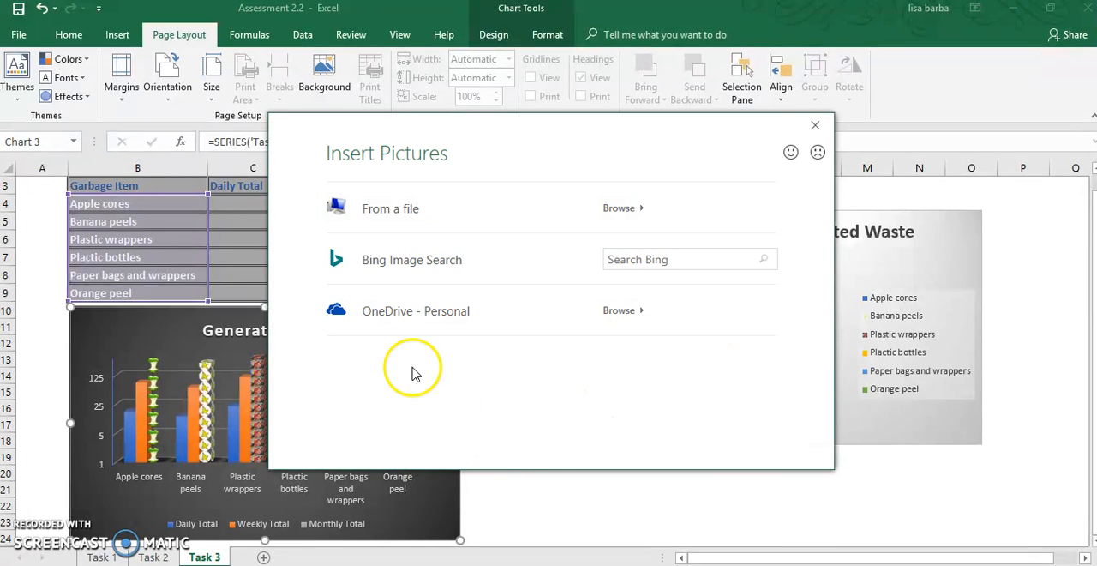
{"action": "left_click", "coordinate": [631, 261]}
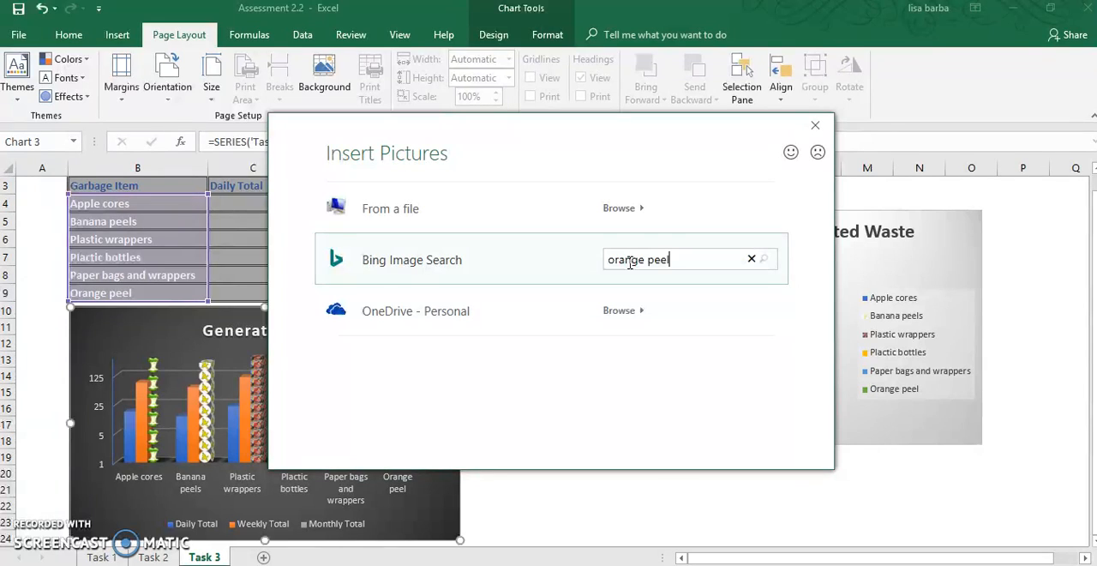
{"action": "key", "text": "Return"}
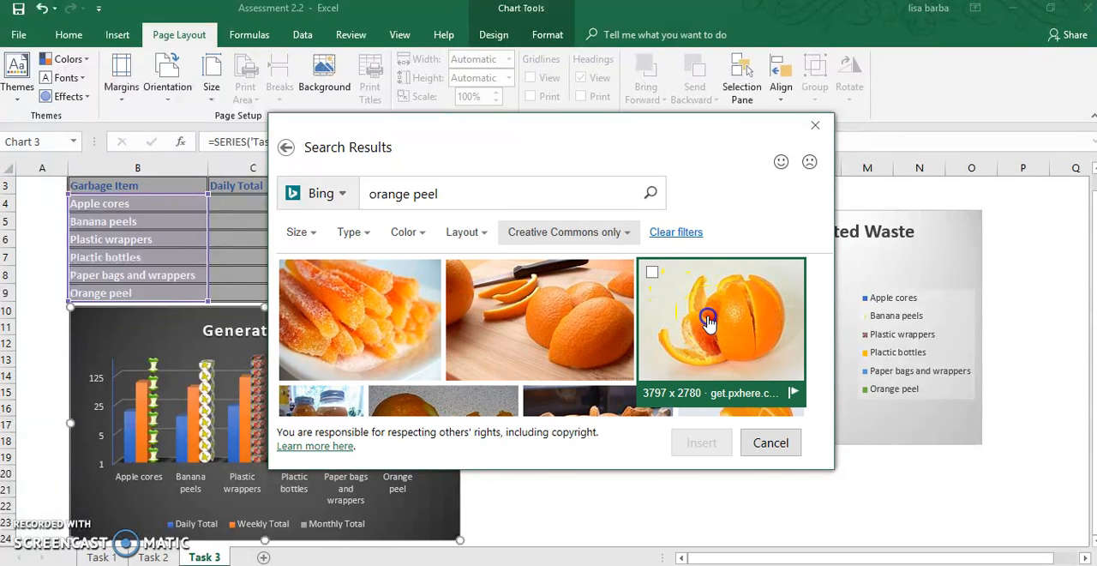
- Insert the picture of the partly peeled orange on a pale background as the column's fill
{"action": "left_click", "coordinate": [719, 344]}
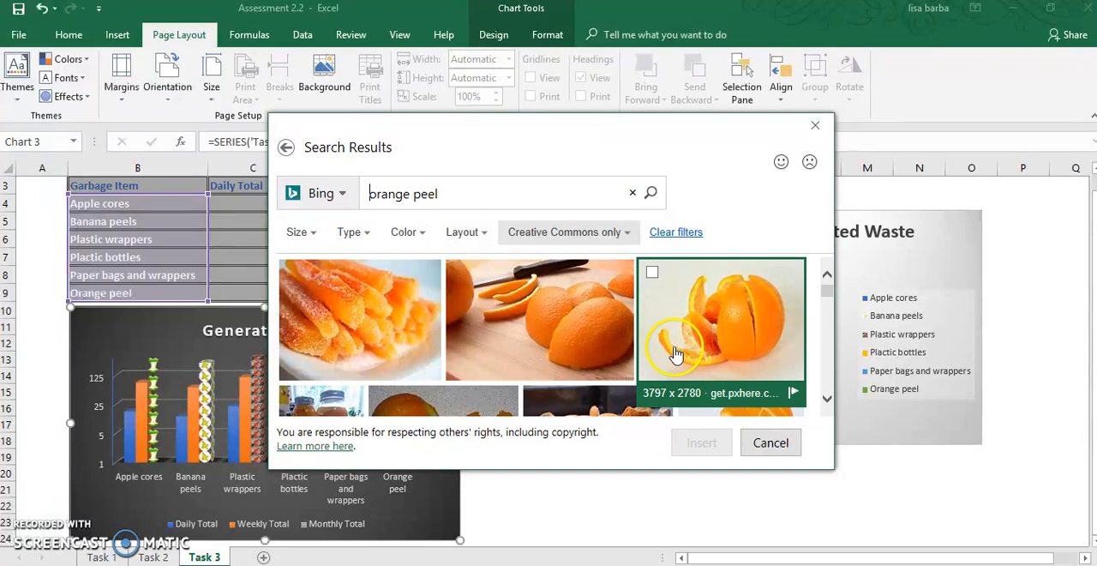
{"action": "left_click", "coordinate": [720, 360]}
{"action": "left_click", "coordinate": [720, 360]}
{"action": "left_click", "coordinate": [720, 360]}
{"action": "left_click", "coordinate": [699, 442]}
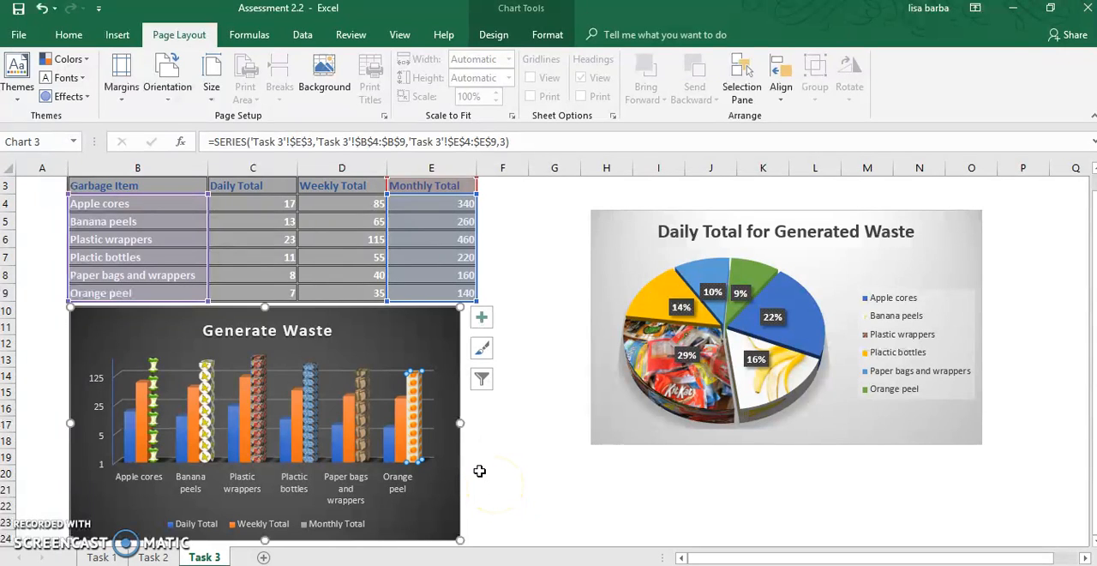
- Try the Stretch option on the Orange peel column's picture fill, return it to Stack, and close the formatting options
{"action": "right_click", "coordinate": [416, 439]}
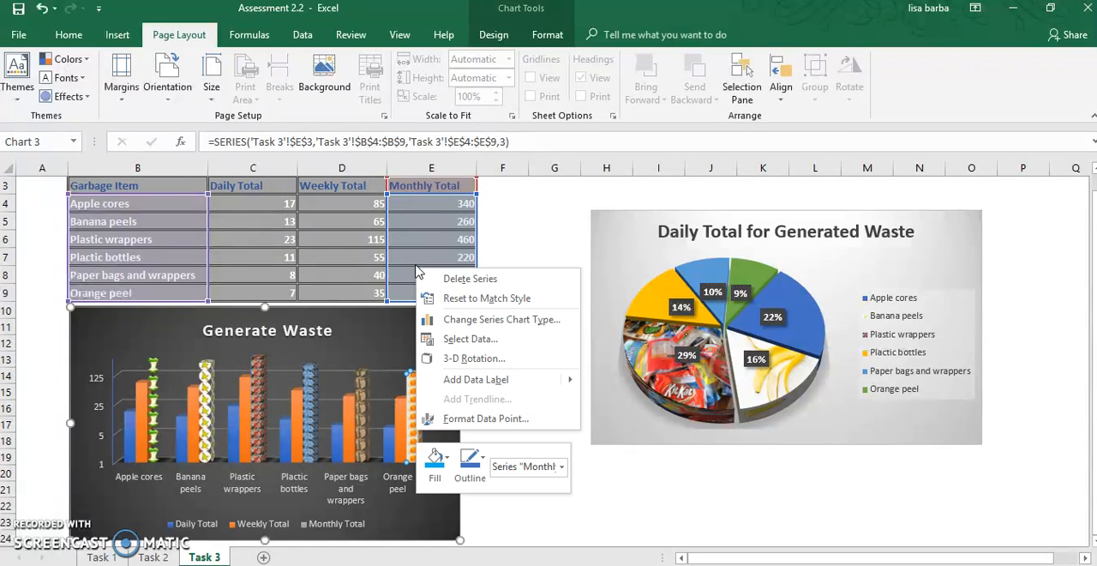
{"action": "left_click", "coordinate": [430, 419]}
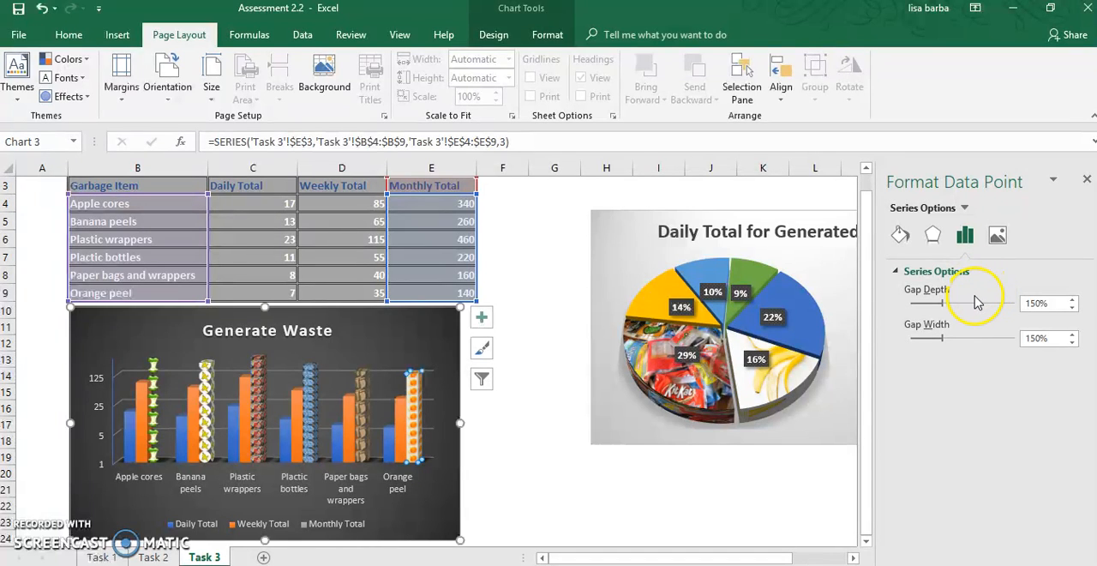
{"action": "left_click", "coordinate": [901, 238]}
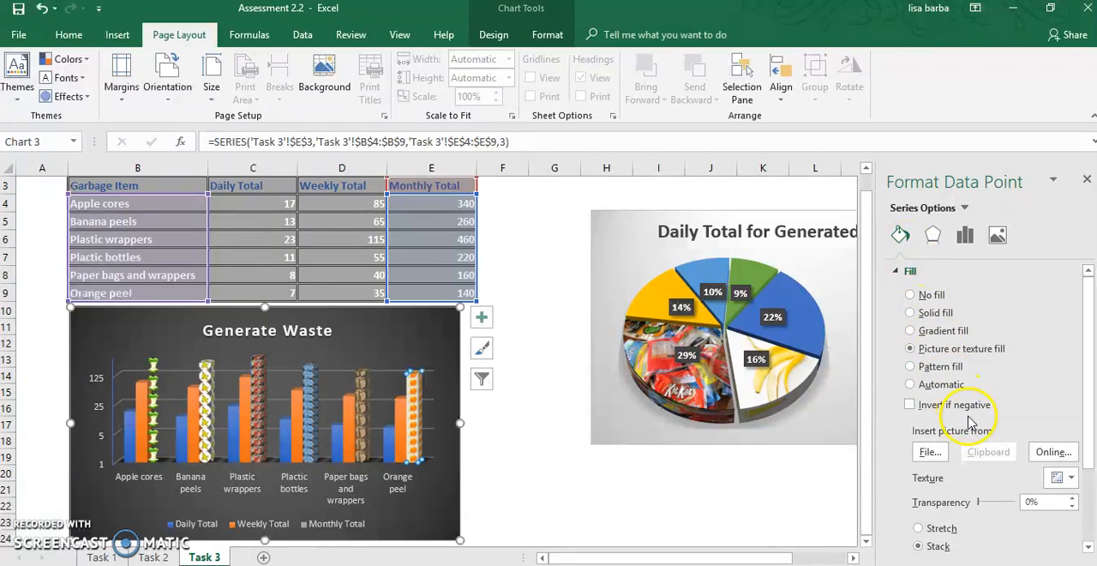
{"action": "scroll", "coordinate": [974, 461], "scroll_direction": "down", "scroll_amount": 1}
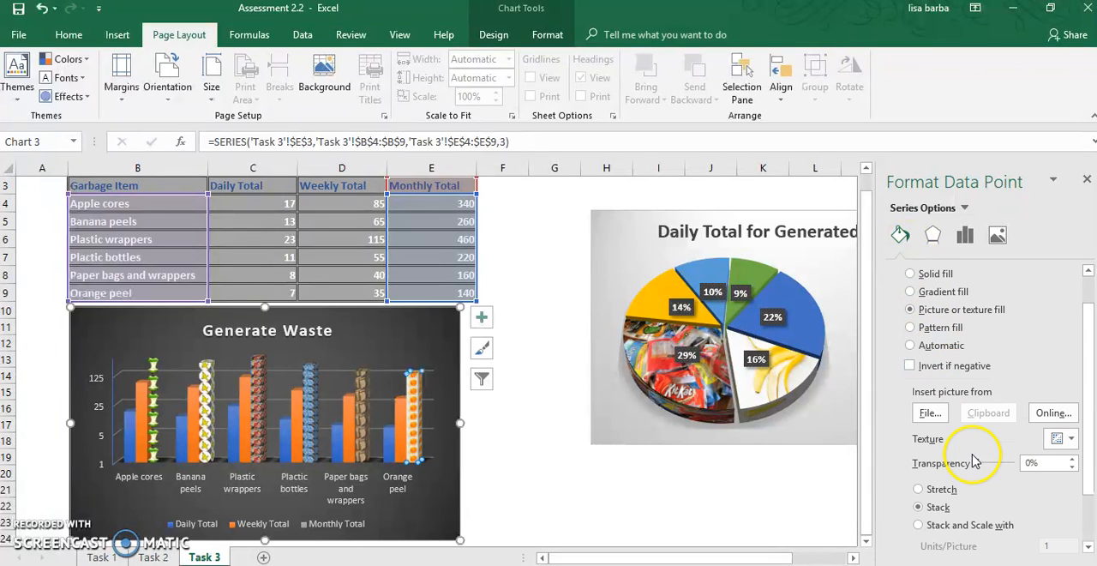
{"action": "left_click", "coordinate": [918, 491]}
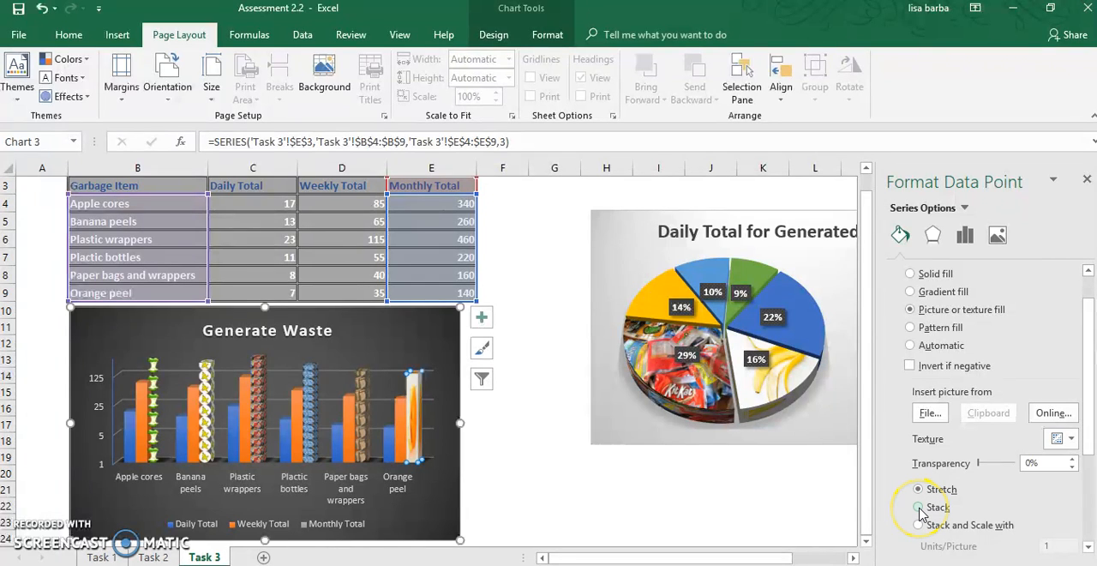
{"action": "left_click", "coordinate": [918, 507]}
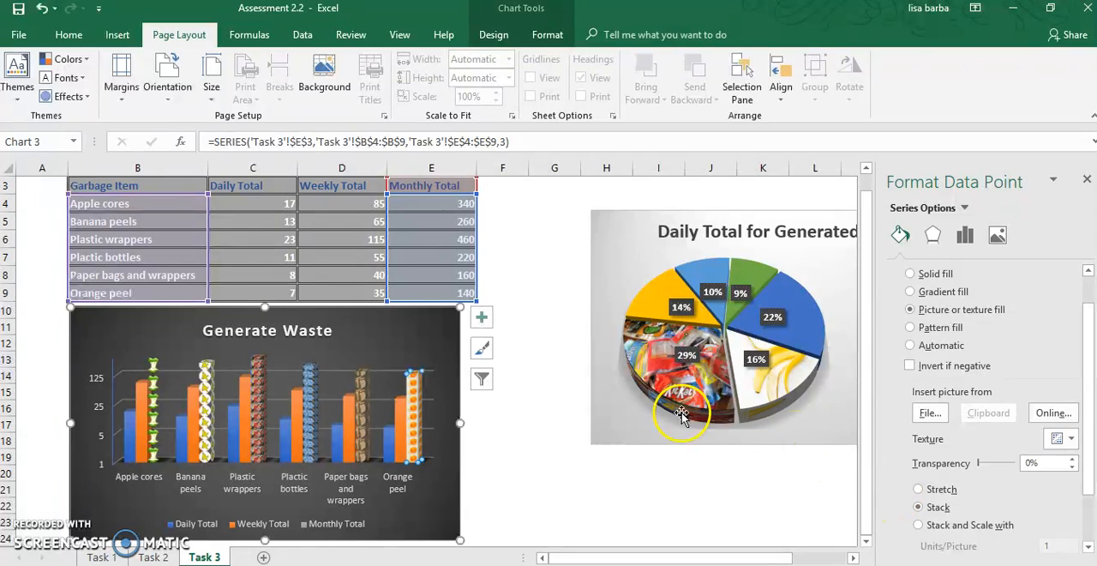
{"action": "left_click", "coordinate": [501, 442]}
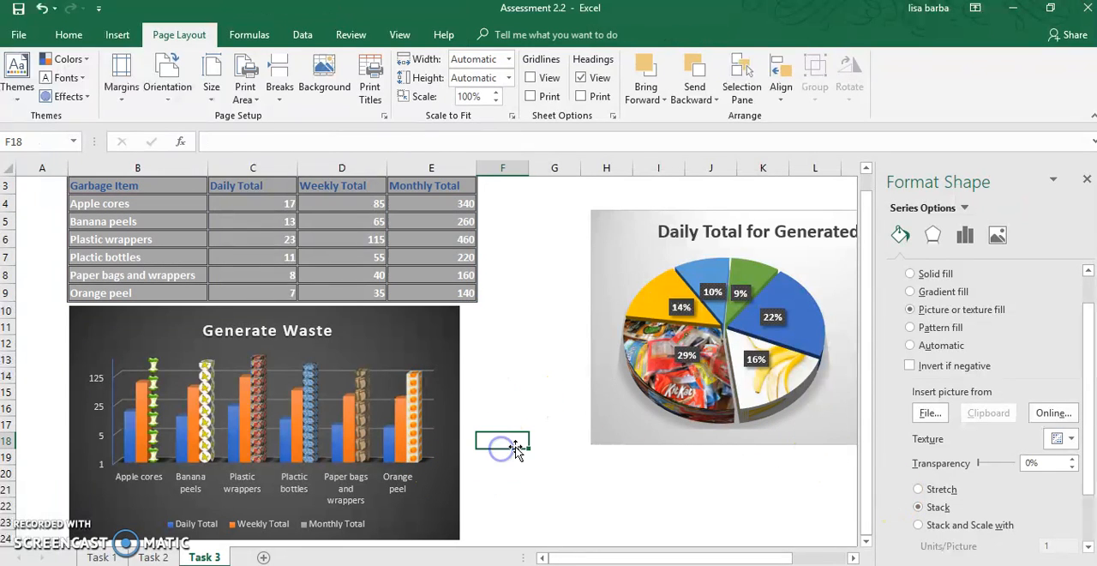
{"action": "left_click", "coordinate": [1086, 179]}
- Examine the plot area fill options of the Daily Total for Generated Waste pie chart, leaving them unchanged
{"action": "mouse_move", "coordinate": [614, 565]}
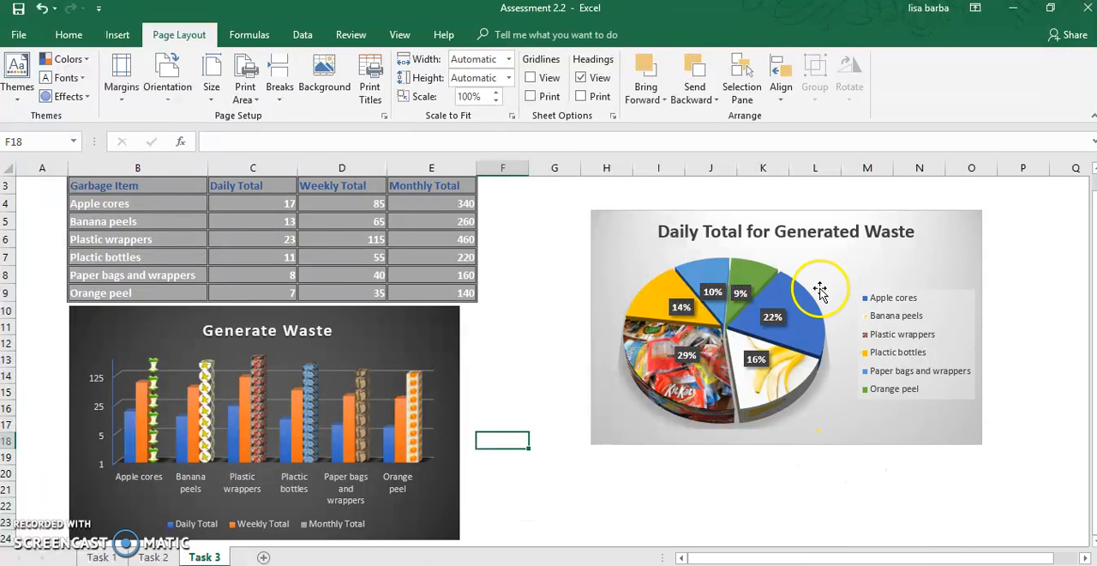
{"action": "mouse_move", "coordinate": [807, 306]}
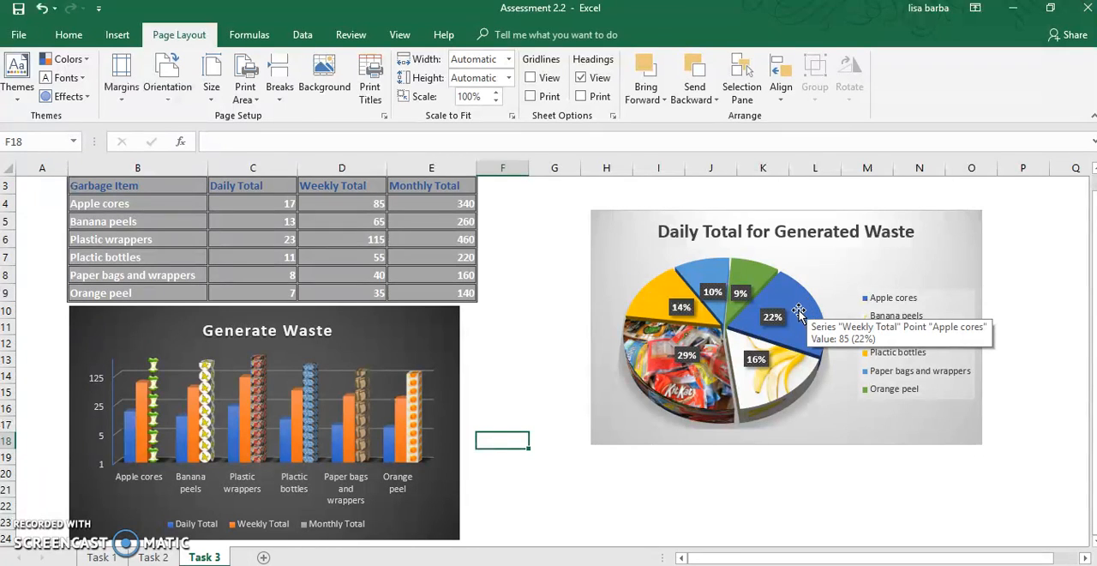
{"action": "right_click", "coordinate": [830, 268]}
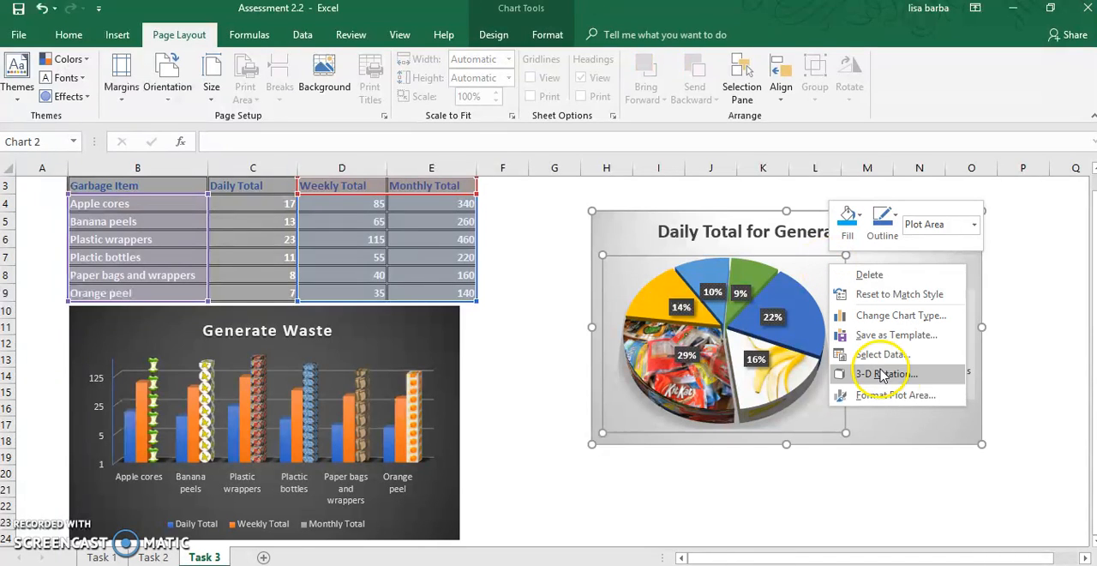
{"action": "left_click", "coordinate": [895, 394]}
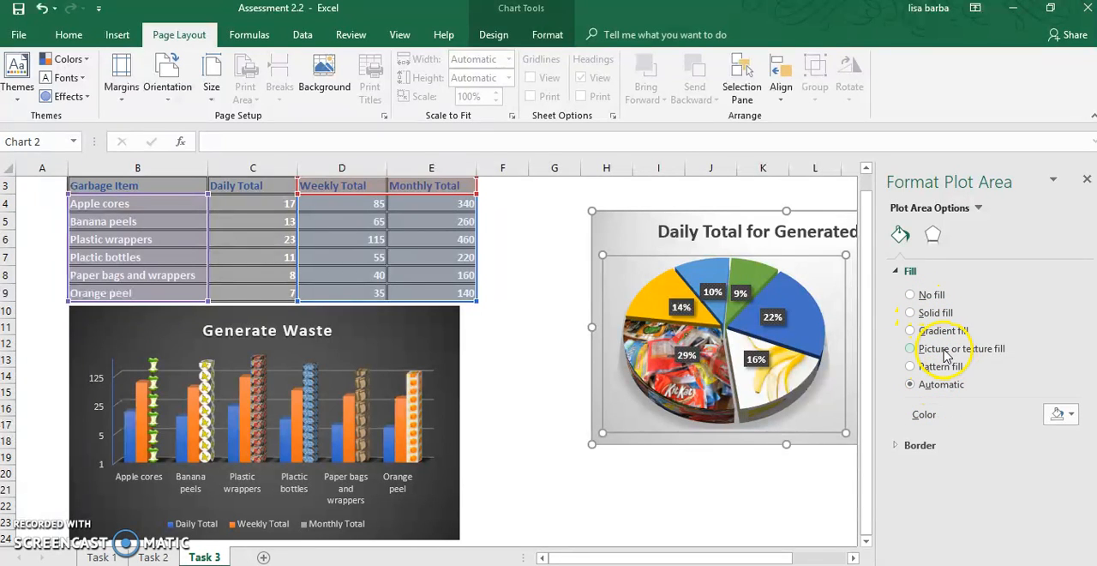
{"action": "left_click", "coordinate": [779, 502]}
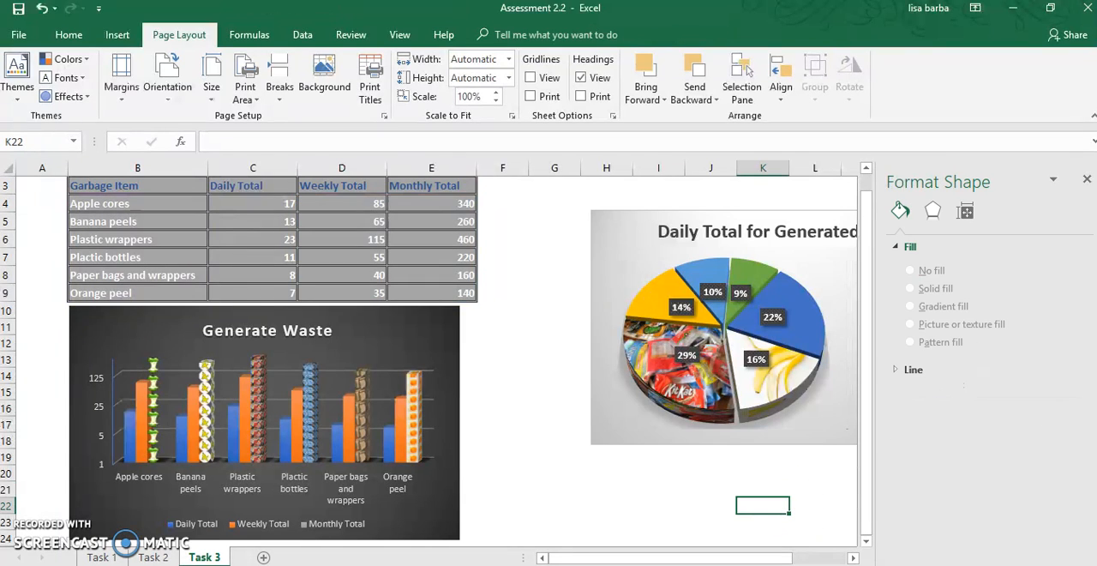
{"action": "left_click", "coordinate": [1087, 181]}
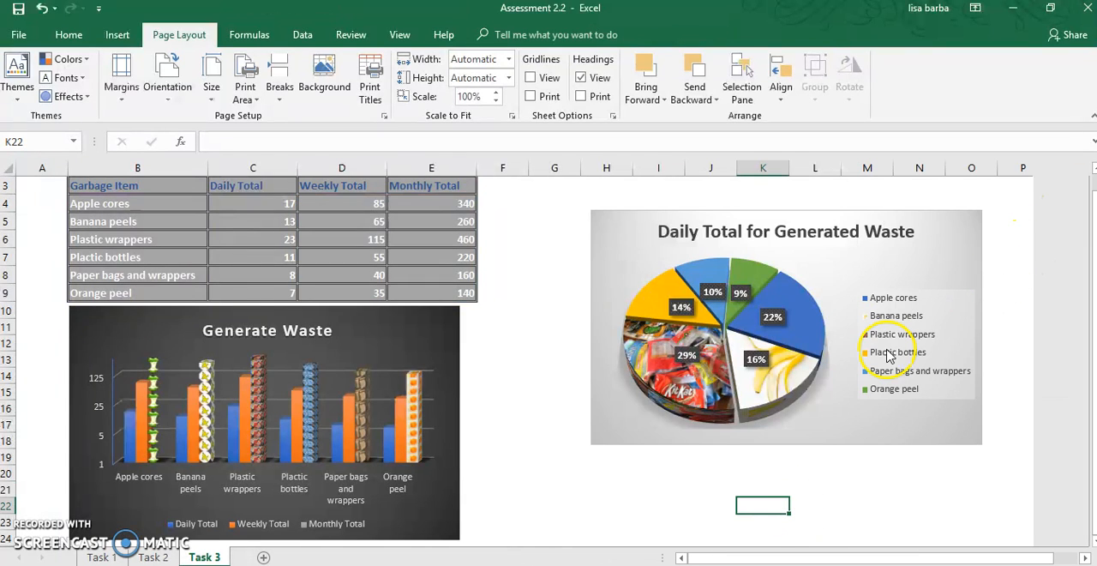
- Review the pie chart's chart area formatting: fill, effects, size and properties, and border options
{"action": "right_click", "coordinate": [604, 255]}
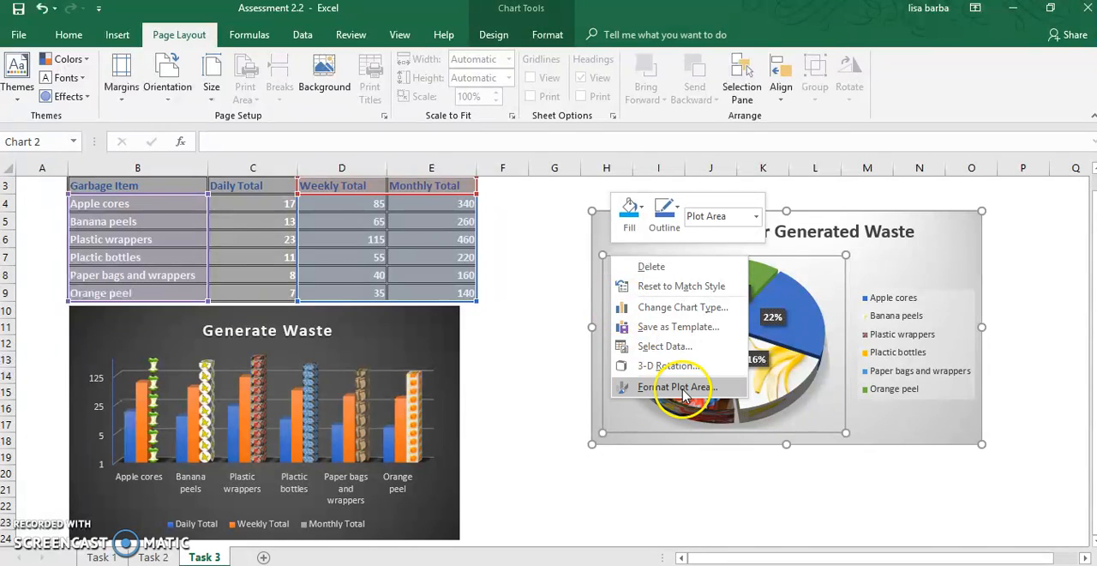
{"action": "left_click", "coordinate": [604, 235]}
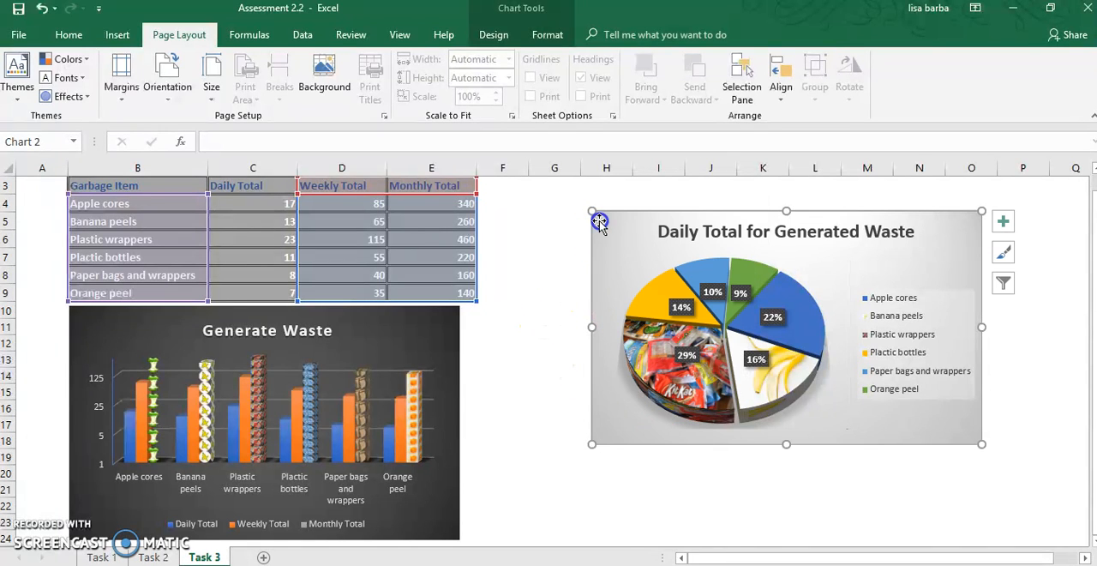
{"action": "right_click", "coordinate": [601, 223]}
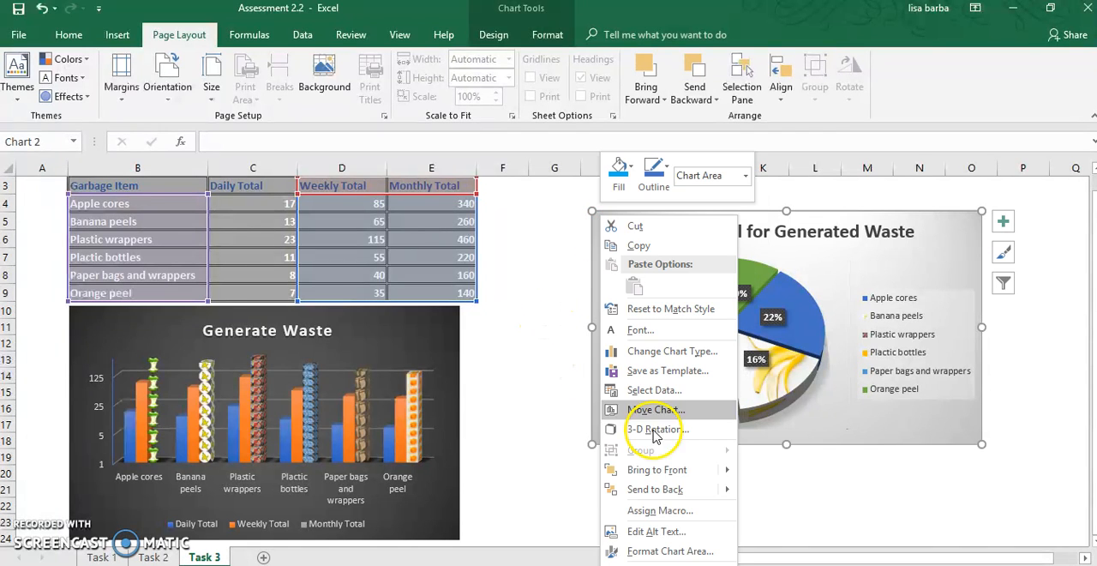
{"action": "left_click", "coordinate": [677, 551]}
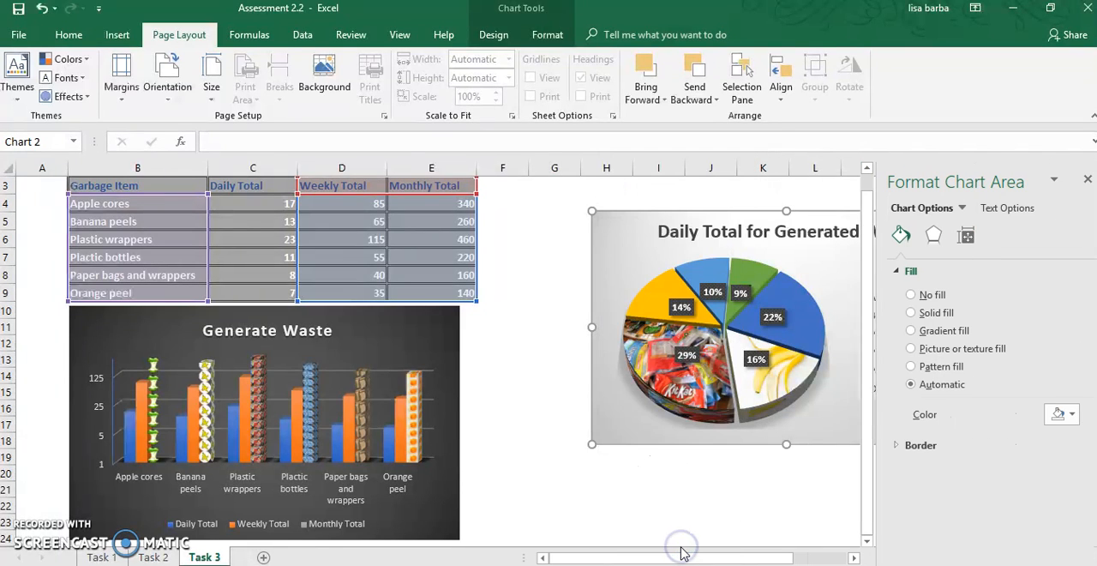
{"action": "left_click", "coordinate": [932, 234]}
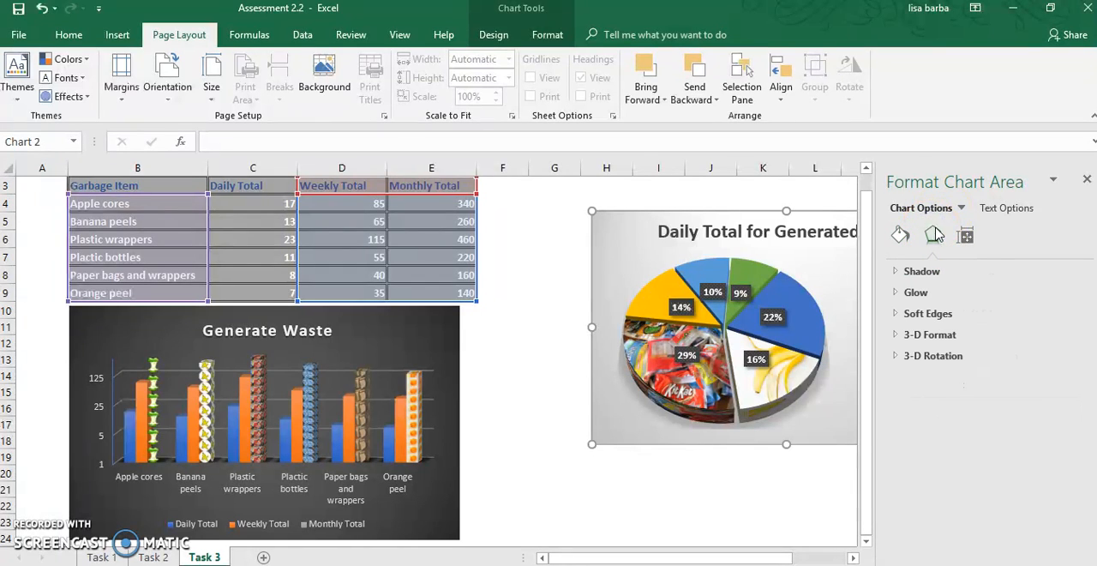
{"action": "left_click", "coordinate": [965, 237]}
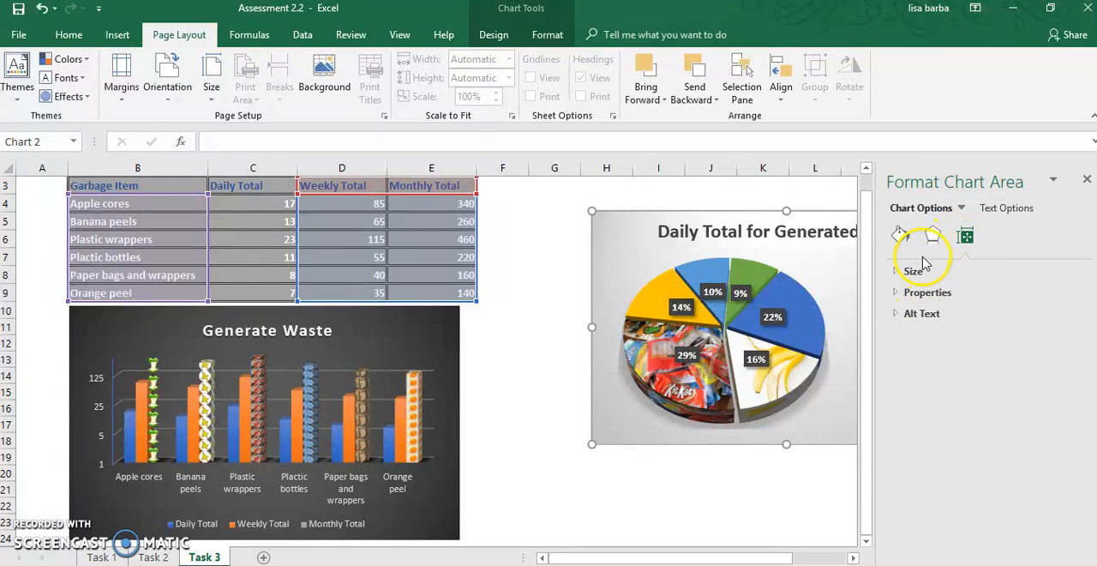
{"action": "left_click", "coordinate": [903, 240]}
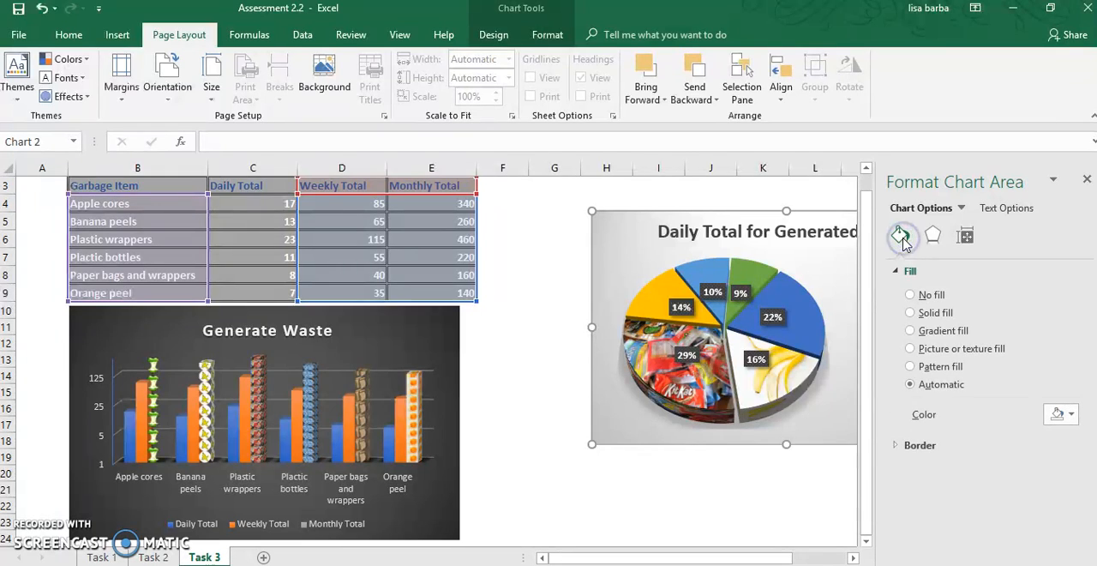
{"action": "left_click", "coordinate": [919, 445]}
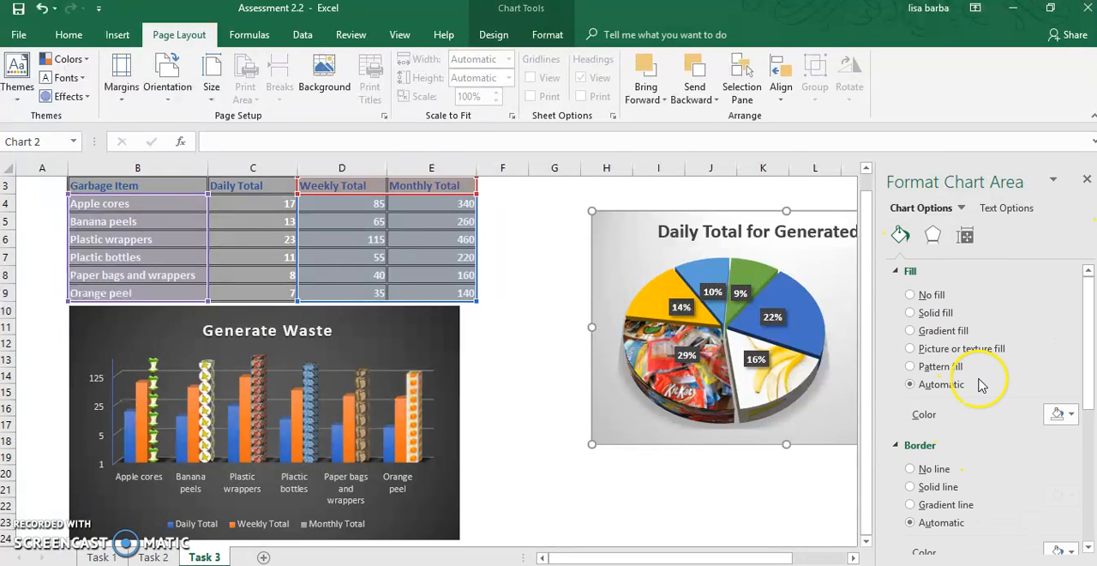
{"action": "scroll", "coordinate": [981, 385], "scroll_direction": "down", "scroll_amount": 4}
{"action": "scroll", "coordinate": [984, 388], "scroll_direction": "down", "scroll_amount": 1}
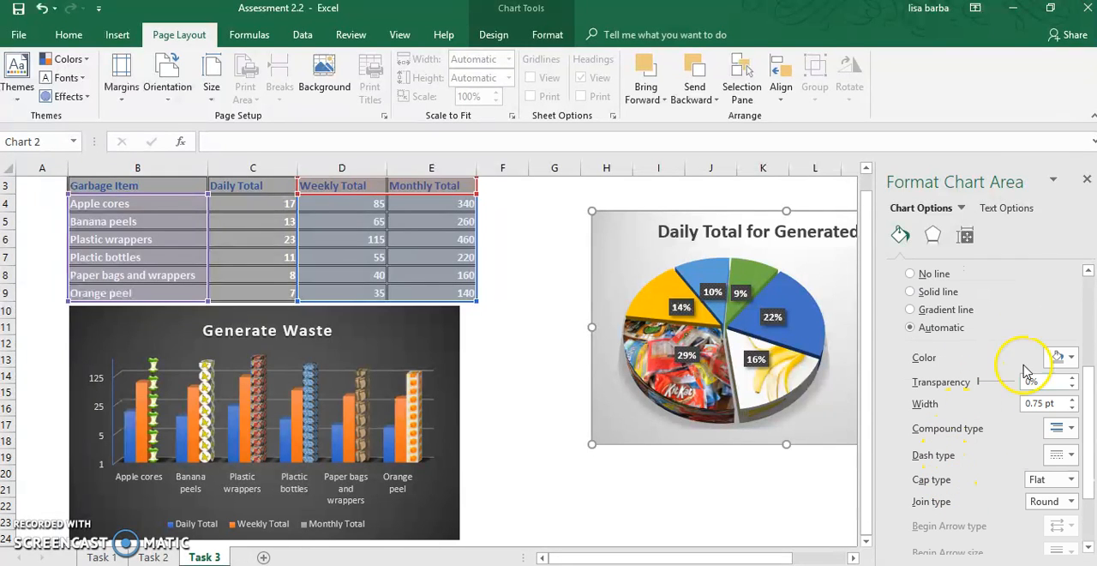
{"action": "left_click", "coordinate": [1086, 180]}
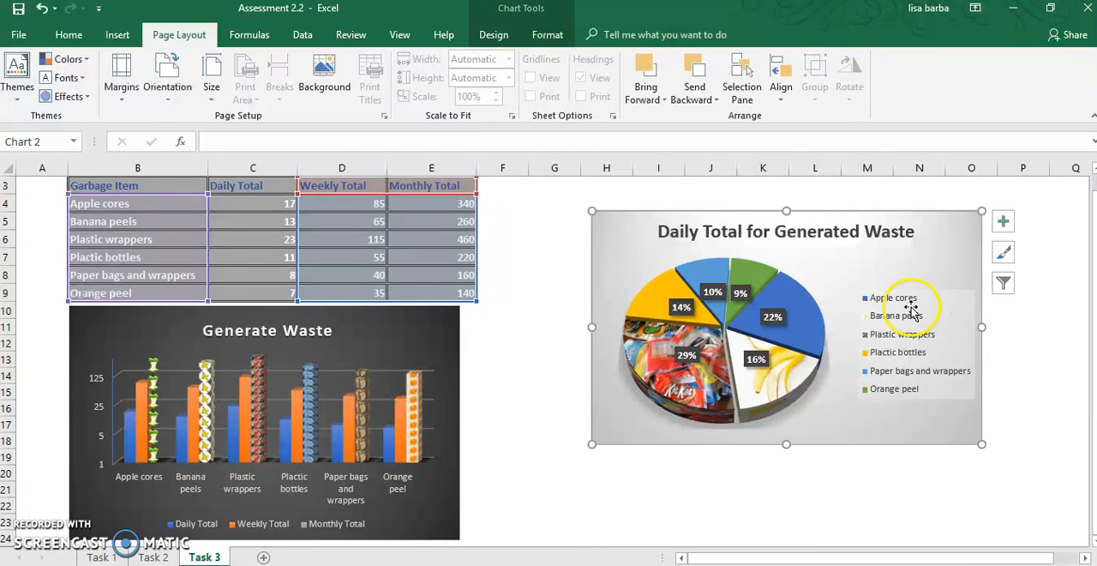
- Set the angle of the first slice of the Daily Total for Generated Waste pie to 48°
{"action": "right_click", "coordinate": [810, 333]}
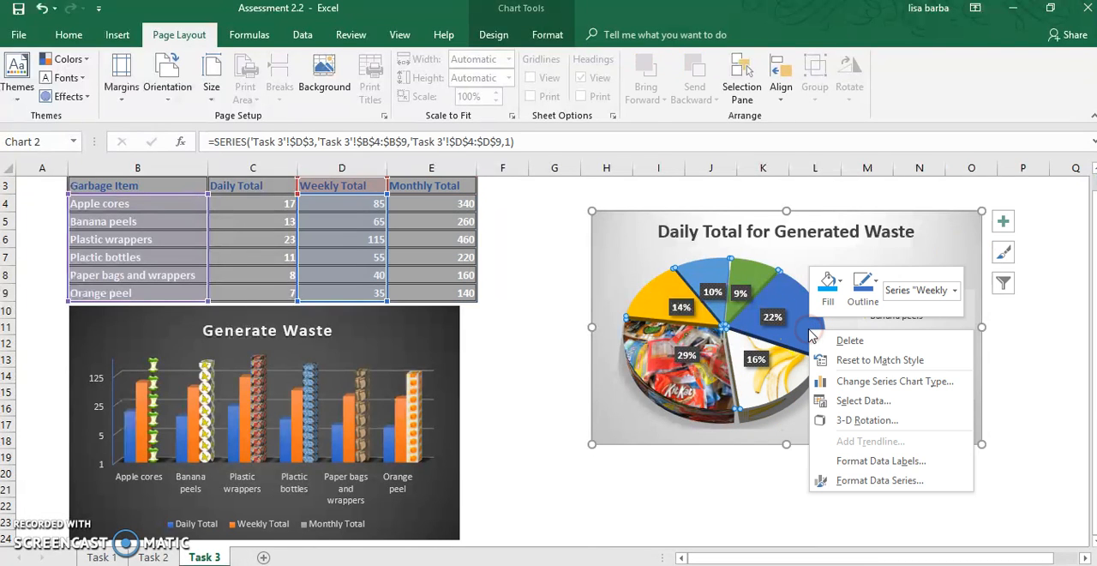
{"action": "left_click", "coordinate": [868, 480]}
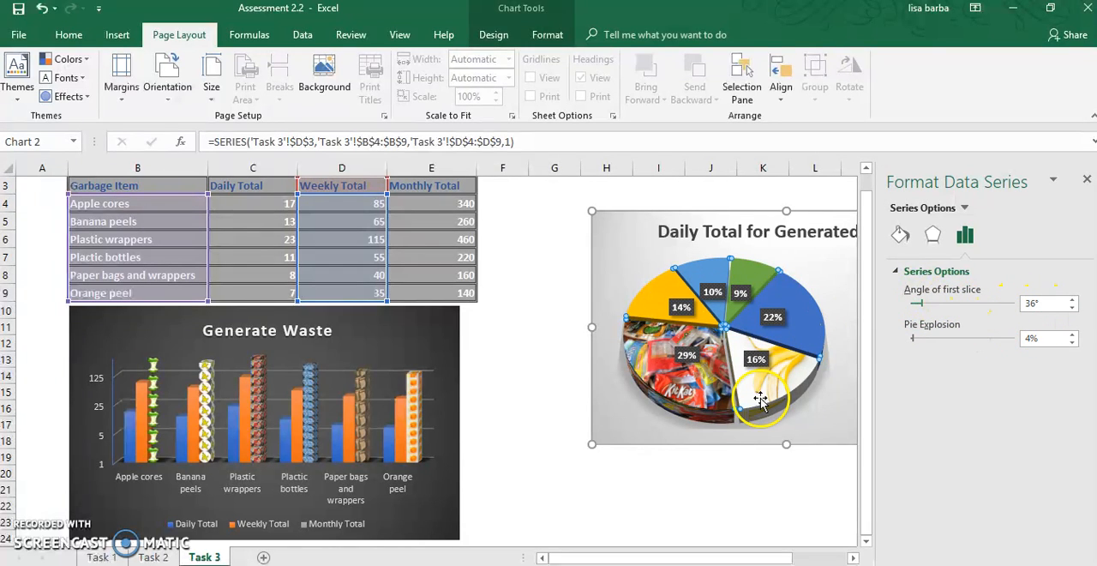
{"action": "left_click", "coordinate": [1073, 299]}
{"action": "left_click", "coordinate": [1073, 299]}
{"action": "left_click", "coordinate": [1073, 299]}
{"action": "left_click", "coordinate": [1073, 299]}
{"action": "left_click", "coordinate": [1073, 299]}
{"action": "left_click", "coordinate": [1073, 299]}
{"action": "left_click", "coordinate": [1073, 300]}
{"action": "left_click", "coordinate": [1073, 299]}
{"action": "left_click", "coordinate": [1073, 299]}
{"action": "left_click", "coordinate": [1073, 300]}
{"action": "left_click", "coordinate": [1073, 299]}
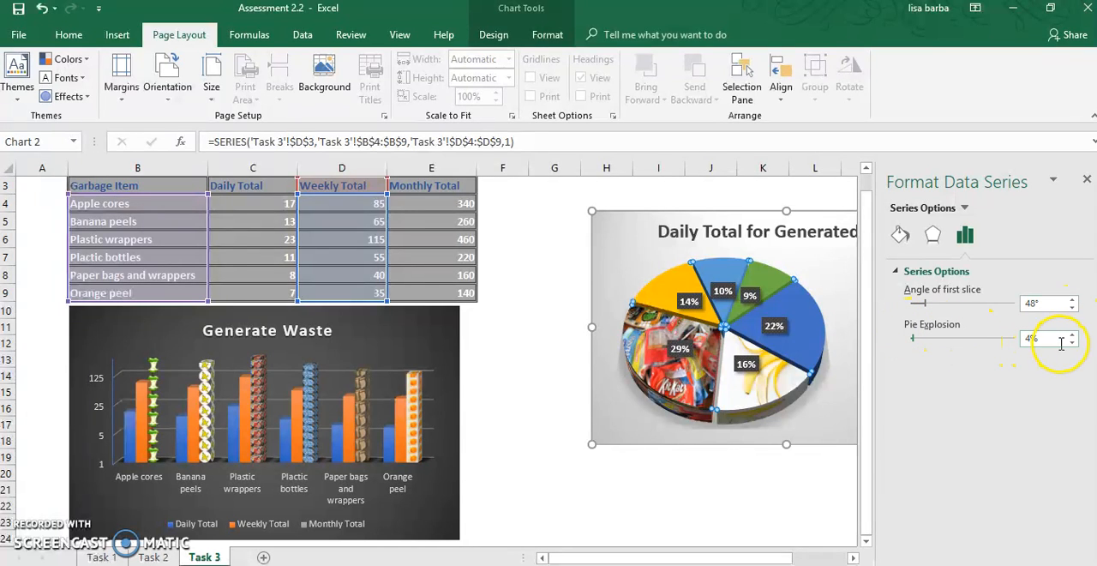
- Try a pie explosion of 6%, and reduce it to 0%
{"action": "left_click", "coordinate": [1073, 334]}
{"action": "left_click", "coordinate": [1073, 334]}
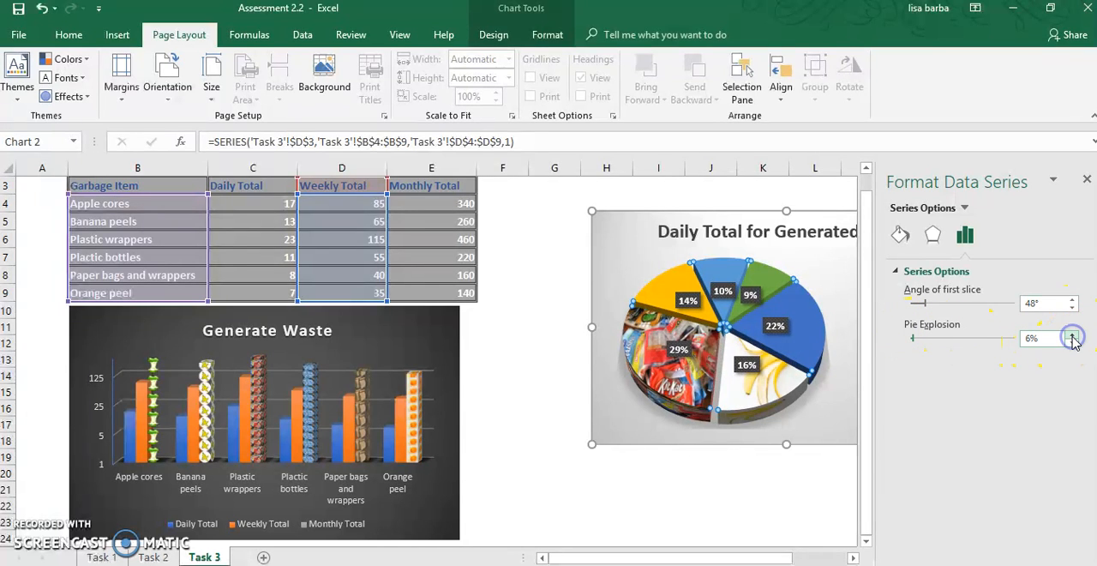
{"action": "left_click", "coordinate": [1074, 341]}
{"action": "left_click", "coordinate": [1074, 341]}
{"action": "left_click", "coordinate": [1074, 341]}
{"action": "left_click", "coordinate": [1074, 341]}
{"action": "left_click", "coordinate": [1074, 341]}
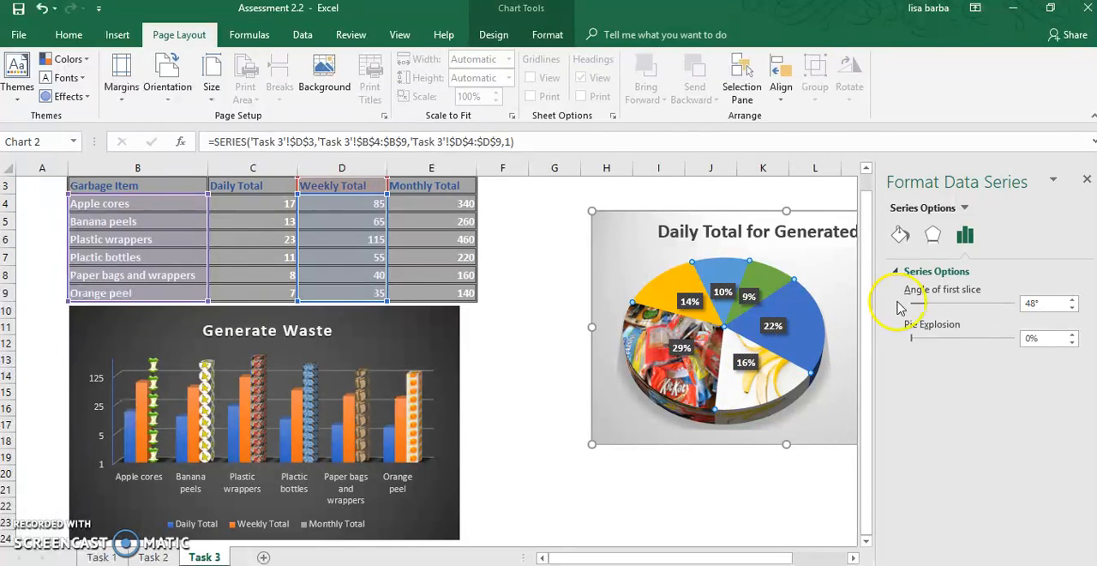
- Raise the pie explosion to 21% so the slices spread far apart
{"action": "left_click", "coordinate": [1073, 334]}
{"action": "left_click", "coordinate": [1073, 334]}
{"action": "left_click", "coordinate": [1073, 334]}
{"action": "left_click", "coordinate": [1073, 334]}
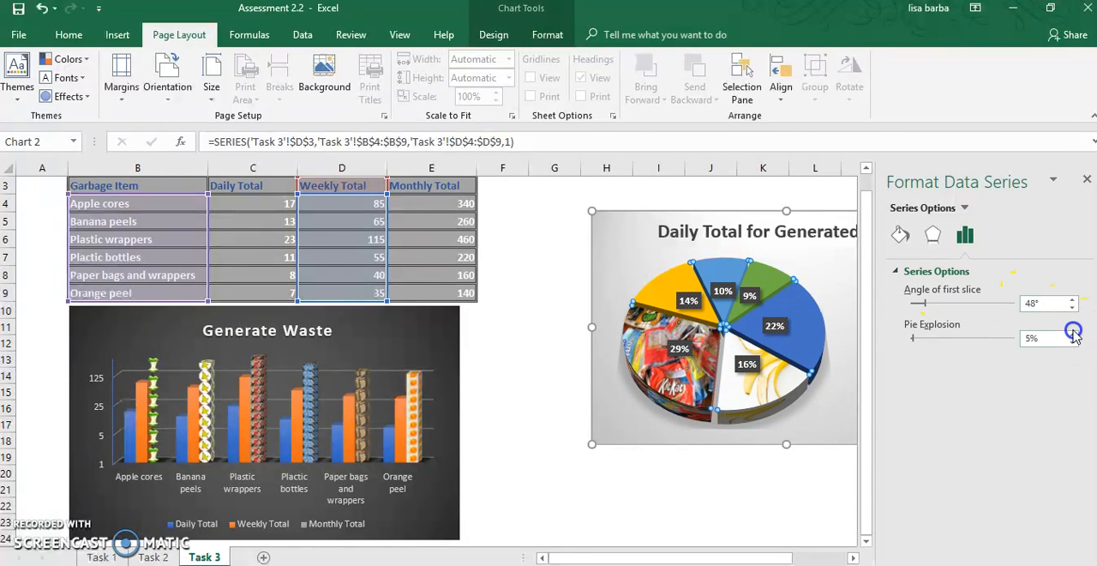
{"action": "left_click", "coordinate": [1073, 334]}
{"action": "left_click", "coordinate": [1073, 334]}
{"action": "left_click", "coordinate": [1073, 334]}
{"action": "left_click", "coordinate": [1073, 334]}
{"action": "left_click", "coordinate": [1073, 334]}
{"action": "left_click", "coordinate": [1073, 335]}
{"action": "left_click", "coordinate": [1073, 334]}
{"action": "left_click", "coordinate": [1073, 334]}
{"action": "left_click", "coordinate": [1073, 335]}
{"action": "left_click", "coordinate": [1073, 335]}
{"action": "left_click", "coordinate": [1073, 335]}
{"action": "left_click", "coordinate": [1073, 334]}
{"action": "left_click", "coordinate": [1074, 334]}
{"action": "left_click", "coordinate": [1073, 334]}
{"action": "left_click", "coordinate": [1073, 334]}
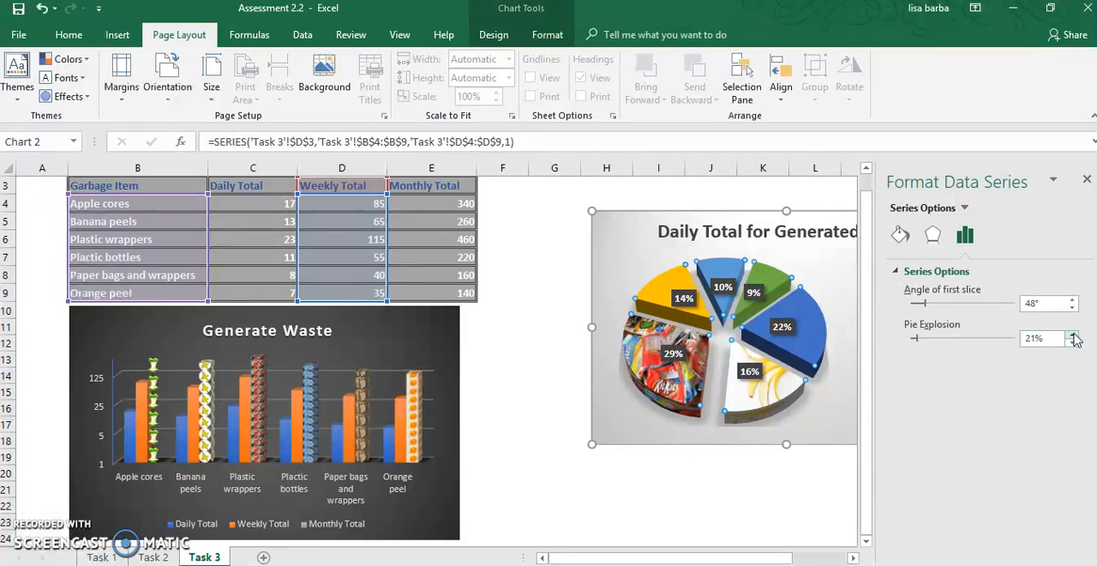
- Return the pie explosion to 4% and close the data series formatting options
{"action": "left_click", "coordinate": [1074, 342]}
{"action": "left_click", "coordinate": [1073, 342]}
{"action": "left_click", "coordinate": [1074, 342]}
{"action": "left_click", "coordinate": [1073, 342]}
{"action": "left_click", "coordinate": [1073, 342]}
{"action": "left_click", "coordinate": [1073, 342]}
{"action": "left_click", "coordinate": [1073, 342]}
{"action": "left_click", "coordinate": [1073, 342]}
{"action": "left_click", "coordinate": [1073, 342]}
{"action": "left_click", "coordinate": [1073, 342]}
{"action": "left_click", "coordinate": [1073, 342]}
{"action": "left_click", "coordinate": [1074, 342]}
{"action": "left_click", "coordinate": [1074, 342]}
{"action": "left_click", "coordinate": [1073, 342]}
{"action": "left_click", "coordinate": [1073, 342]}
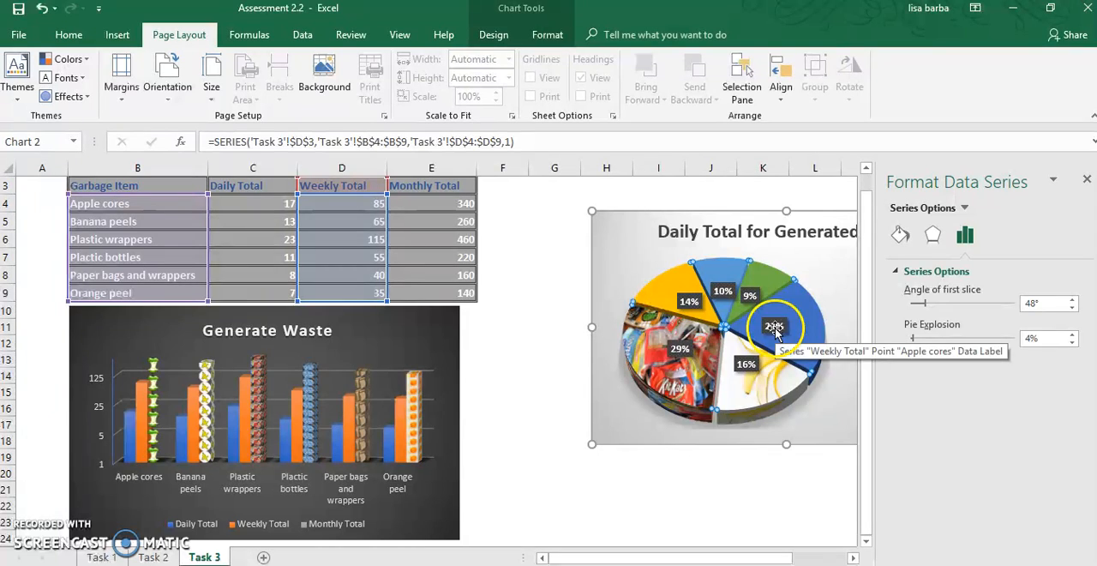
{"action": "left_click", "coordinate": [1085, 182]}
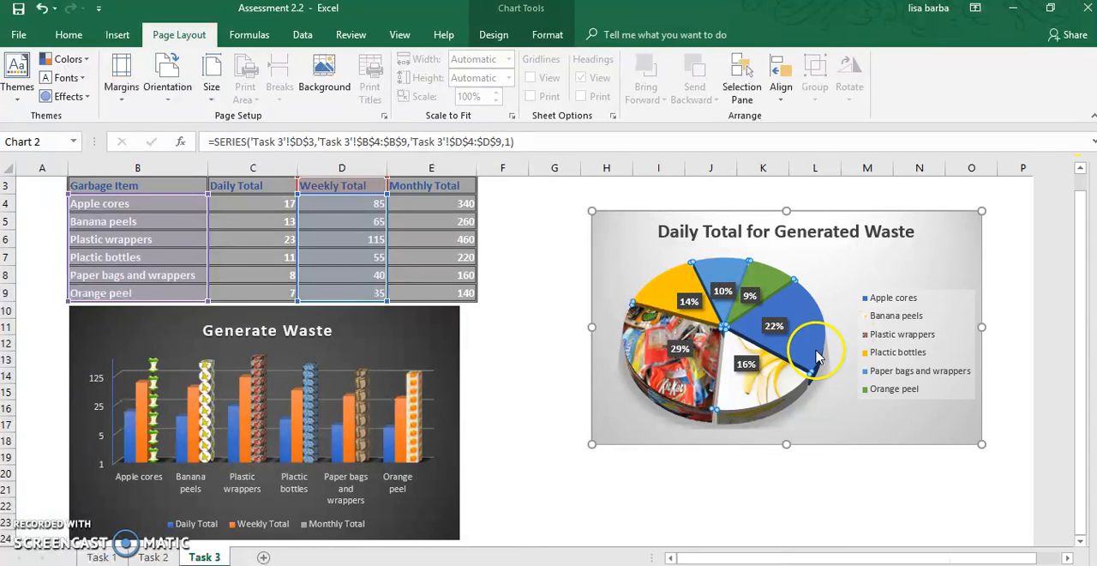
- Move the Banana peels slice's percentage label outside the pie, just below the slice, and deselect the chart
{"action": "left_click", "coordinate": [775, 328]}
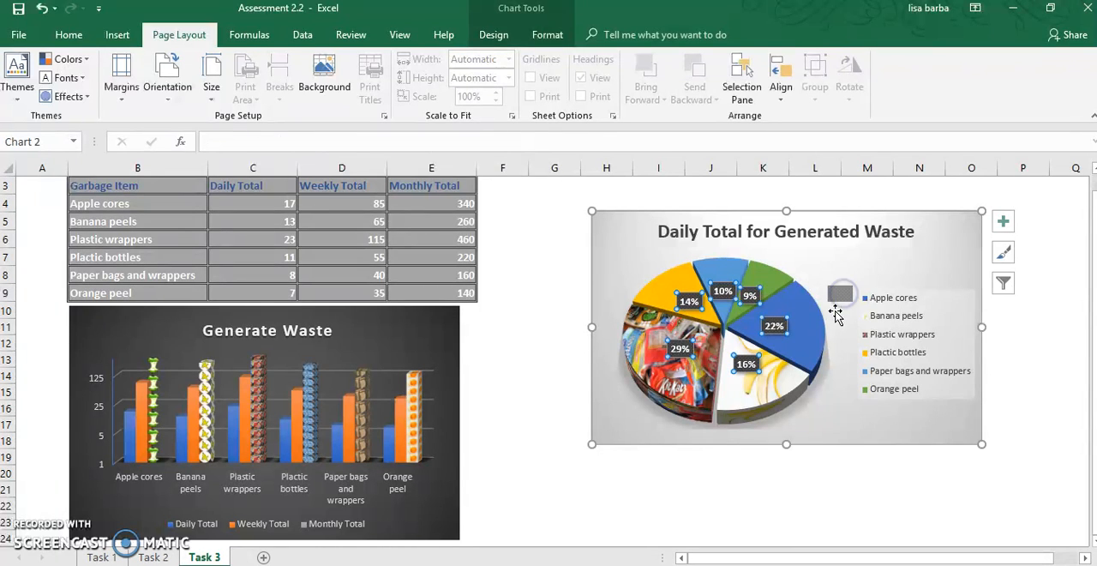
{"action": "left_click", "coordinate": [748, 365]}
{"action": "left_click_drag", "start_coordinate": [748, 365], "coordinate": [747, 393]}
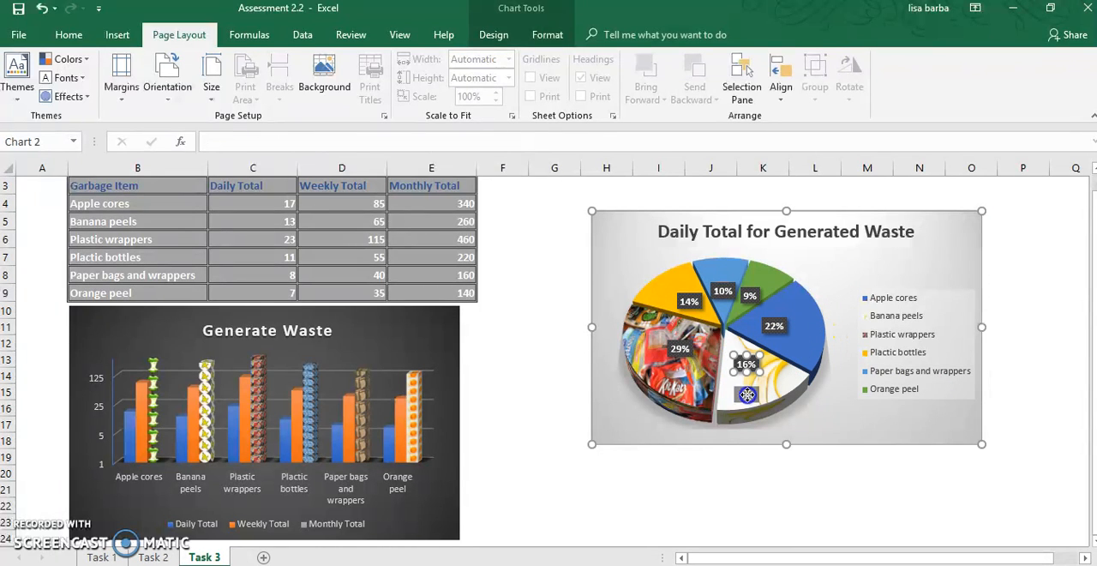
{"action": "left_click_drag", "start_coordinate": [752, 430], "coordinate": [753, 431]}
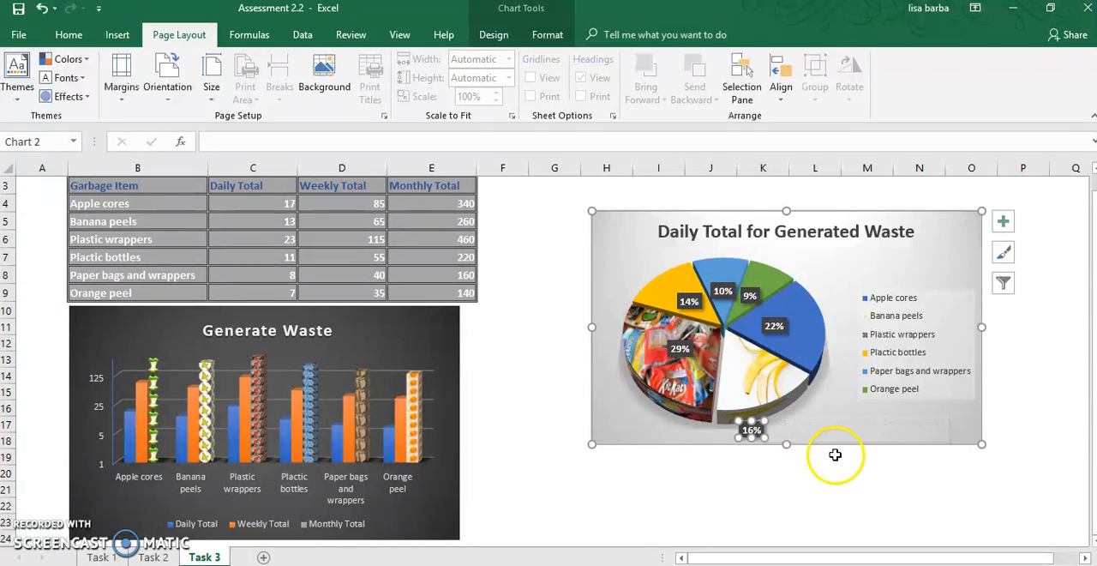
{"action": "left_click", "coordinate": [797, 470]}
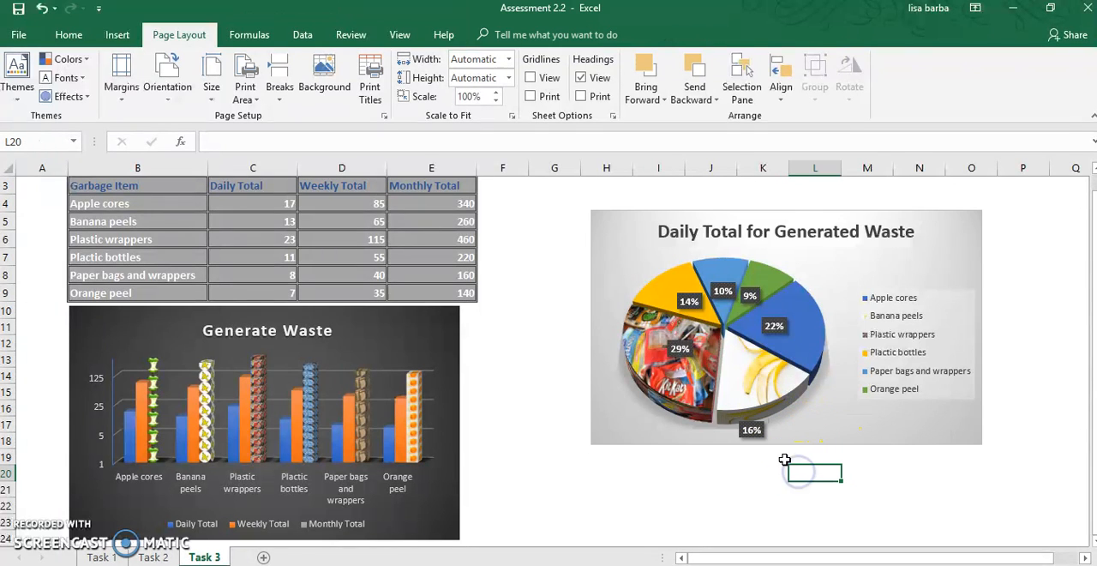
- Move the Apple cores slice's percentage label outside the pie, beyond the slice's upper right edge
{"action": "left_click", "coordinate": [774, 326]}
{"action": "left_click", "coordinate": [774, 326]}
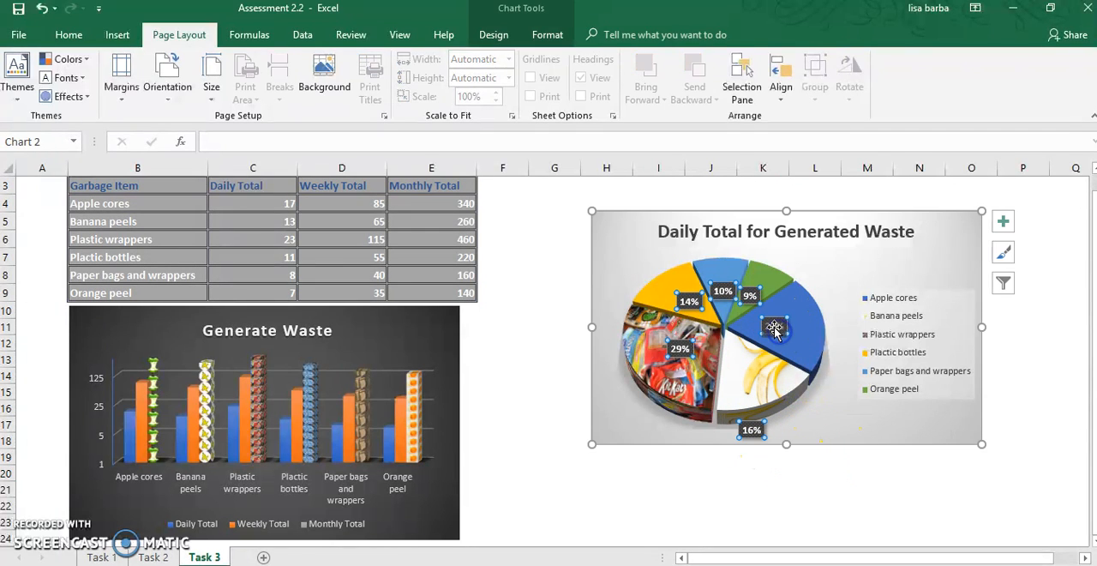
{"action": "left_click_drag", "start_coordinate": [809, 297], "coordinate": [829, 280]}
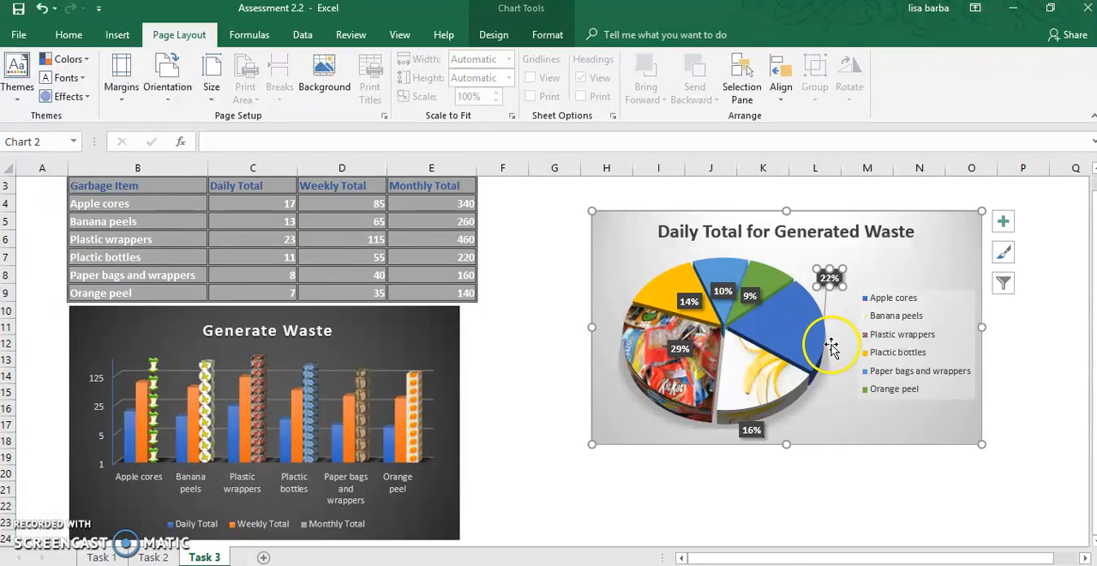
- Try the Orange peel label above its slice and the Paper bags and wrappers label beside the chart title
{"action": "left_click_drag", "start_coordinate": [749, 297], "coordinate": [791, 249]}
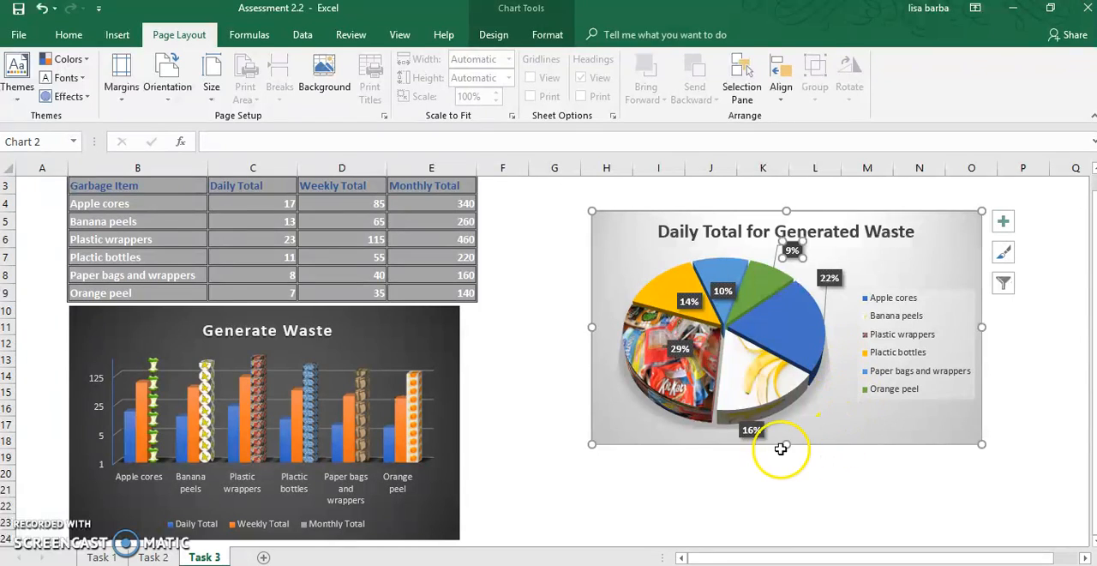
{"action": "left_click", "coordinate": [722, 291]}
{"action": "left_click_drag", "start_coordinate": [723, 292], "coordinate": [630, 225]}
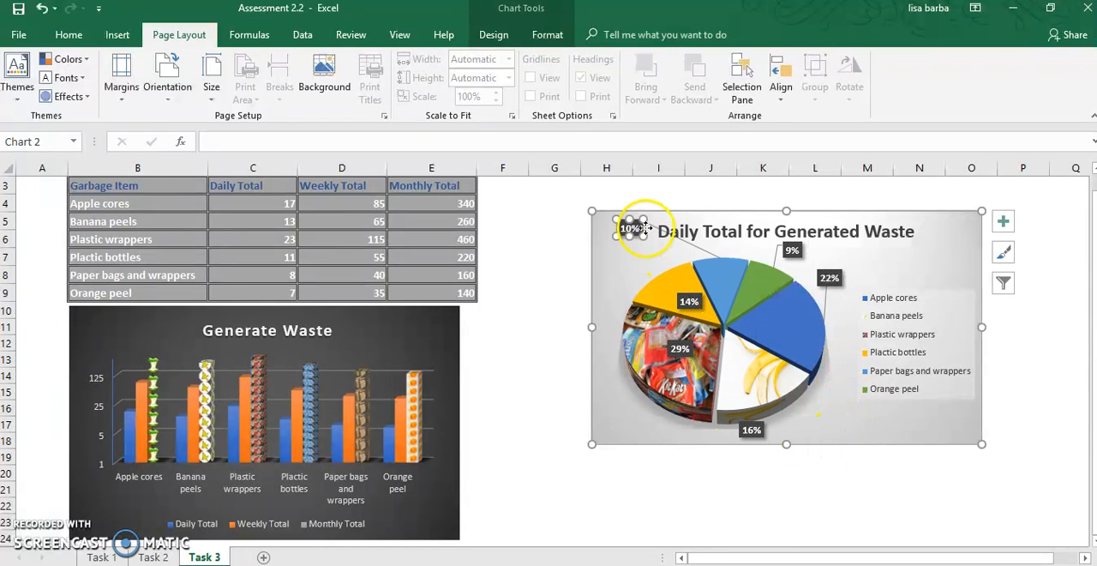
- Place the Paper bags and wrappers label and the Orange peel label back on their own slices
{"action": "double_click", "coordinate": [629, 228]}
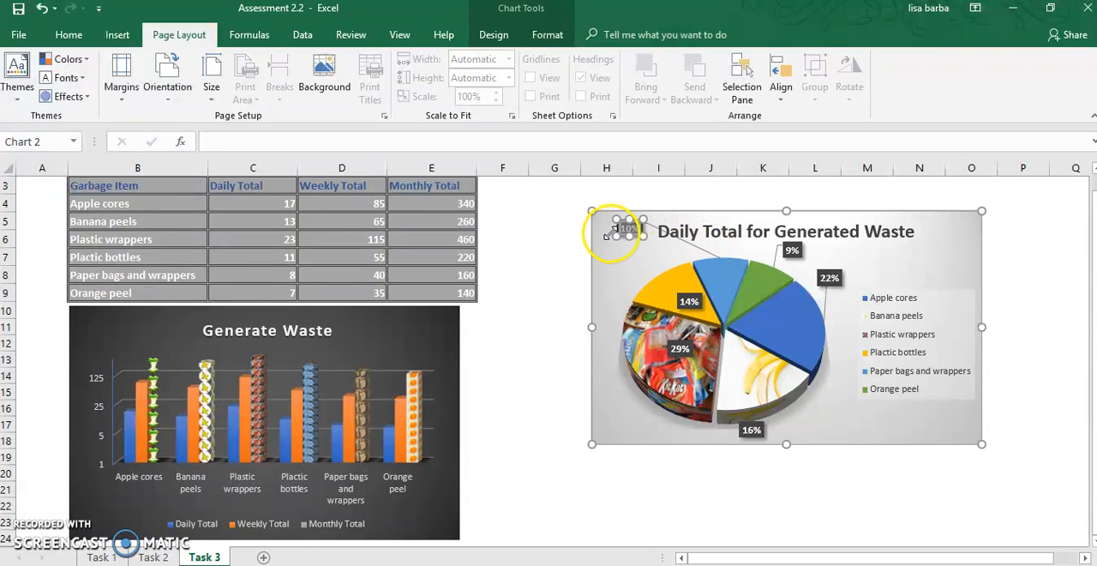
{"action": "left_click_drag", "start_coordinate": [612, 228], "coordinate": [635, 242]}
{"action": "left_click", "coordinate": [645, 244]}
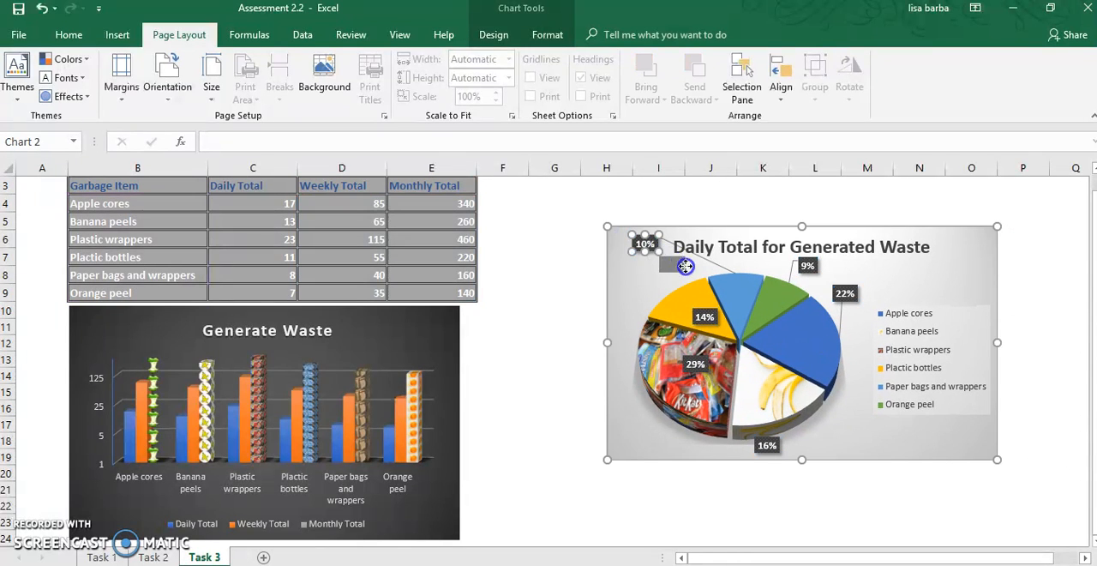
{"action": "left_click_drag", "start_coordinate": [741, 287], "coordinate": [740, 290]}
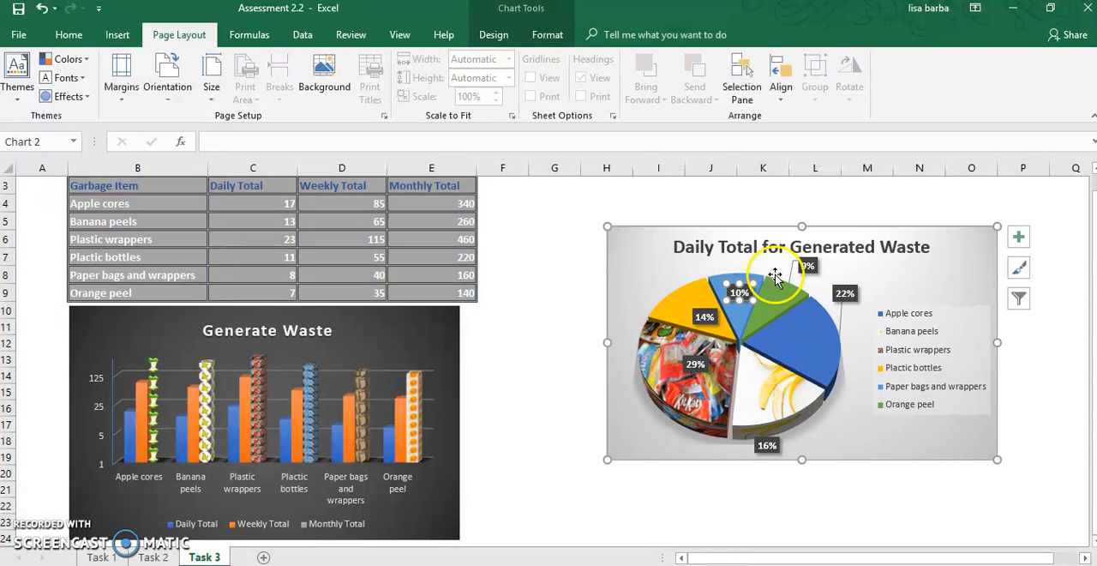
{"action": "left_click_drag", "start_coordinate": [808, 266], "coordinate": [772, 301]}
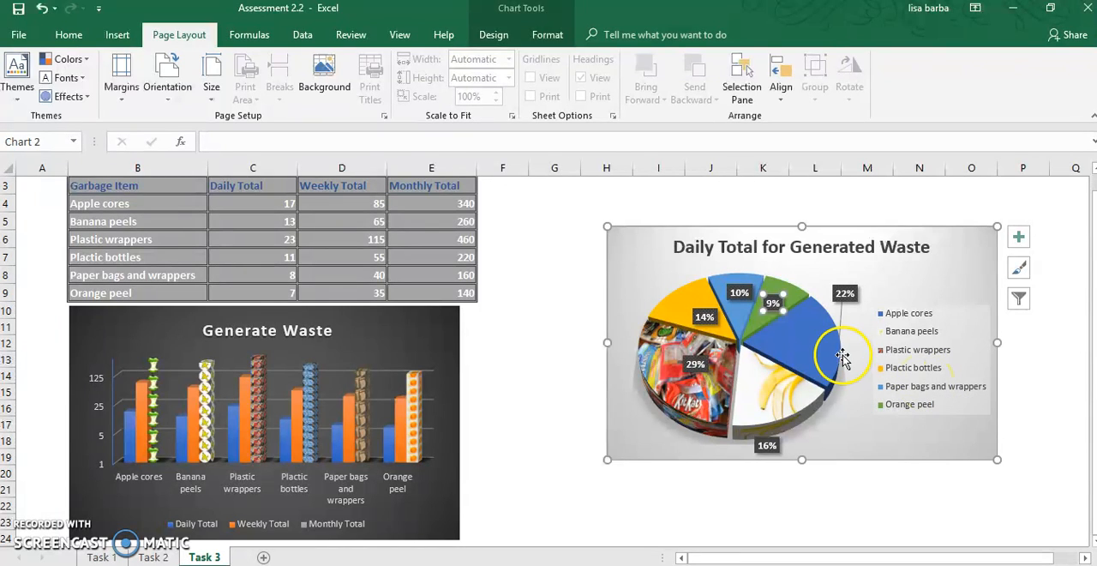
- Try filling the whole pie series with the green apple core drawing from a Bing image search for "apple cores"
{"action": "right_click", "coordinate": [788, 342]}
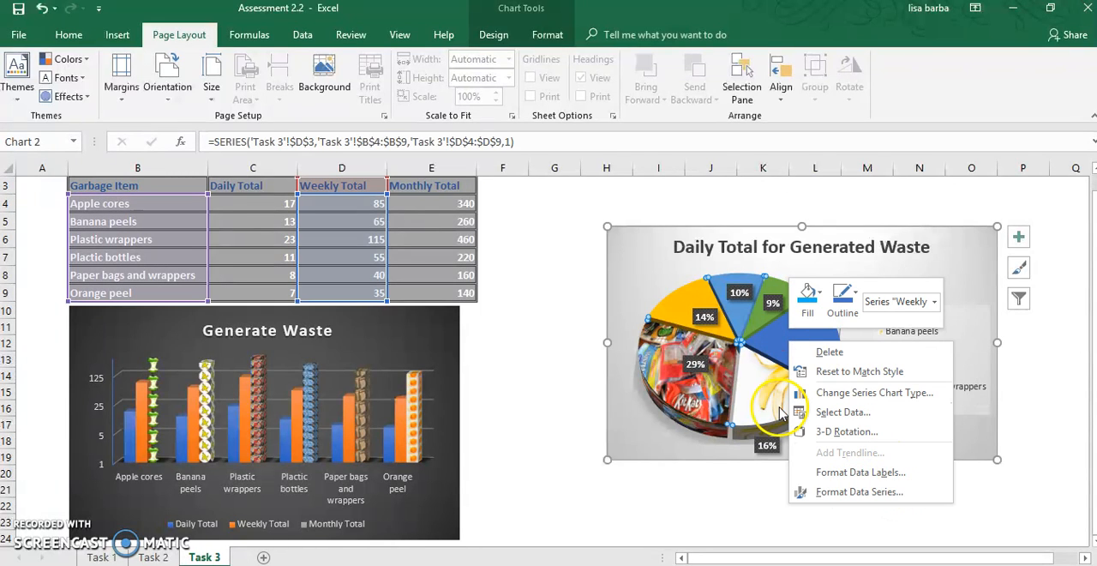
{"action": "left_click", "coordinate": [771, 339]}
{"action": "right_click", "coordinate": [783, 336]}
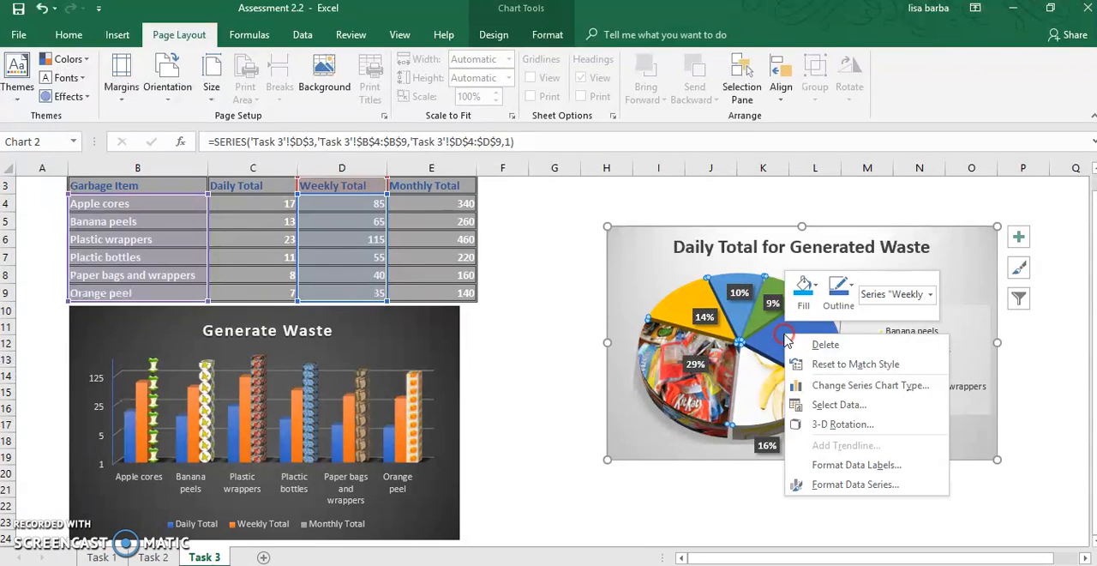
{"action": "left_click", "coordinate": [805, 295]}
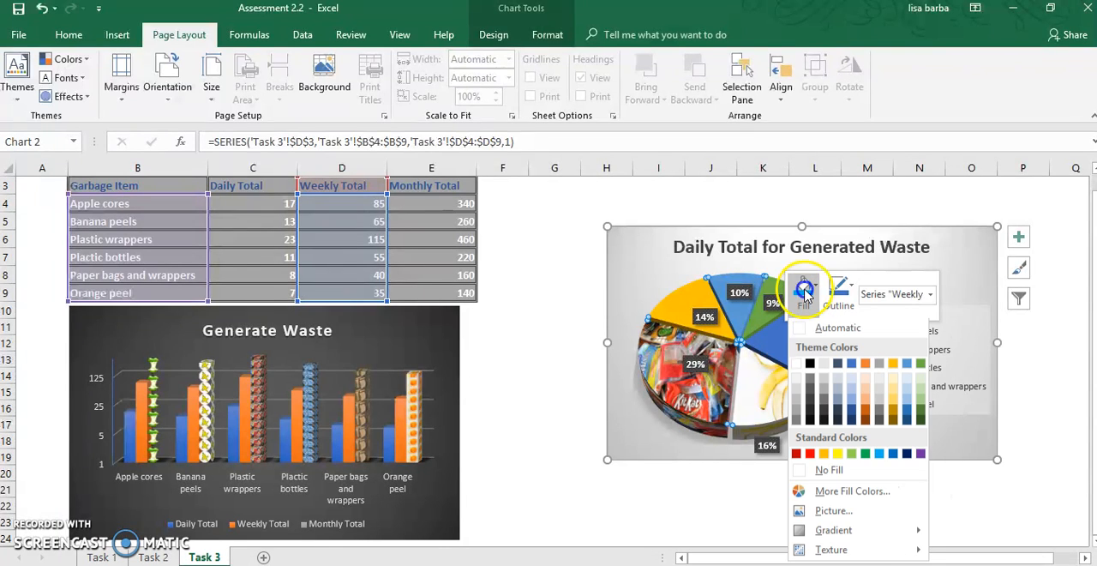
{"action": "left_click", "coordinate": [835, 512]}
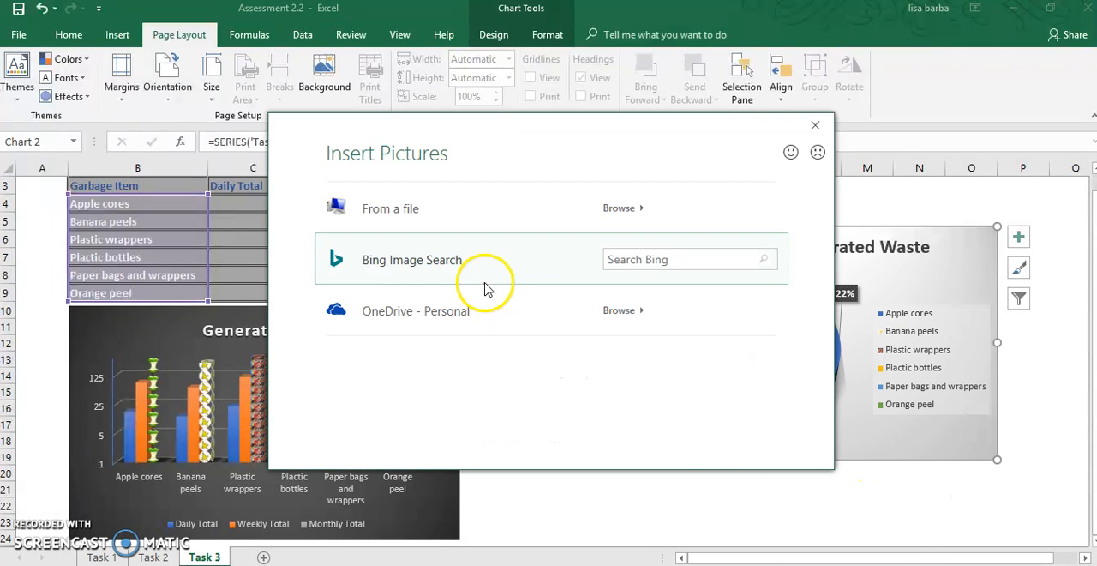
{"action": "left_click", "coordinate": [644, 259]}
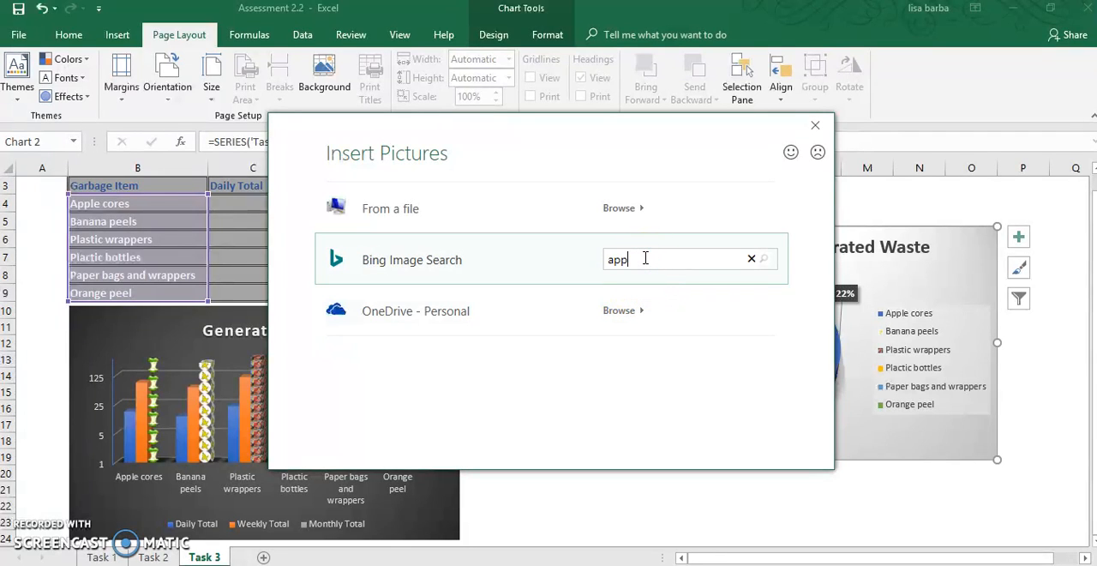
{"action": "type", "text": "apple cores"}
{"action": "key", "text": "Return"}
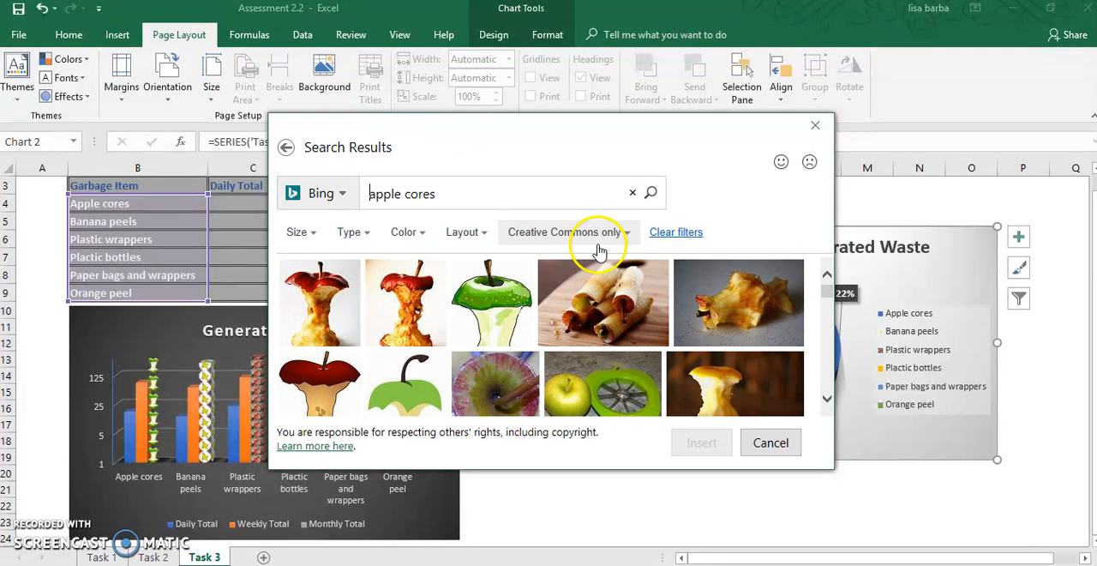
{"action": "left_click", "coordinate": [501, 285]}
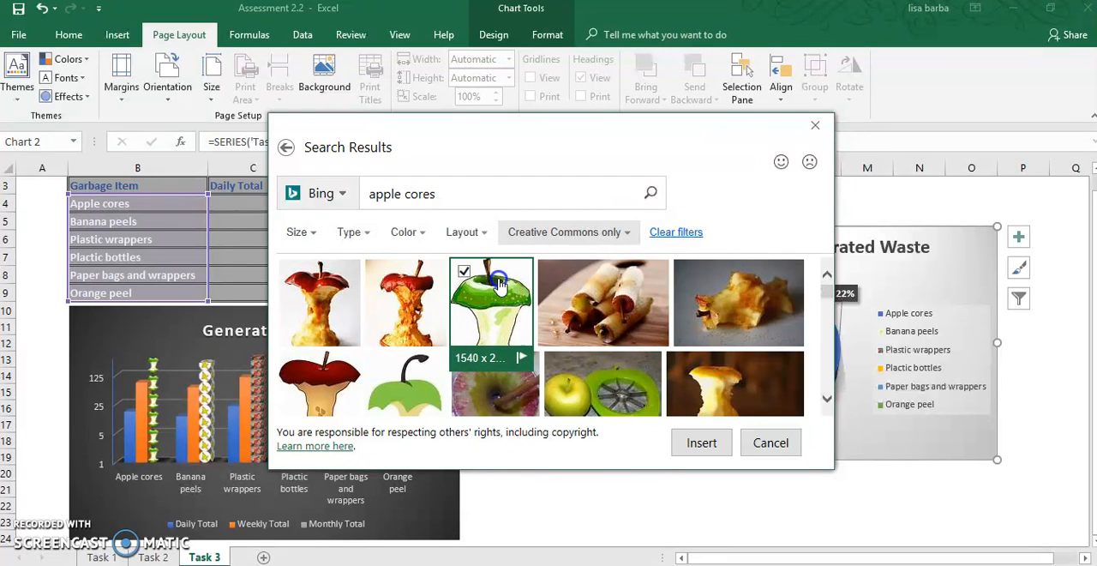
{"action": "left_click", "coordinate": [704, 443]}
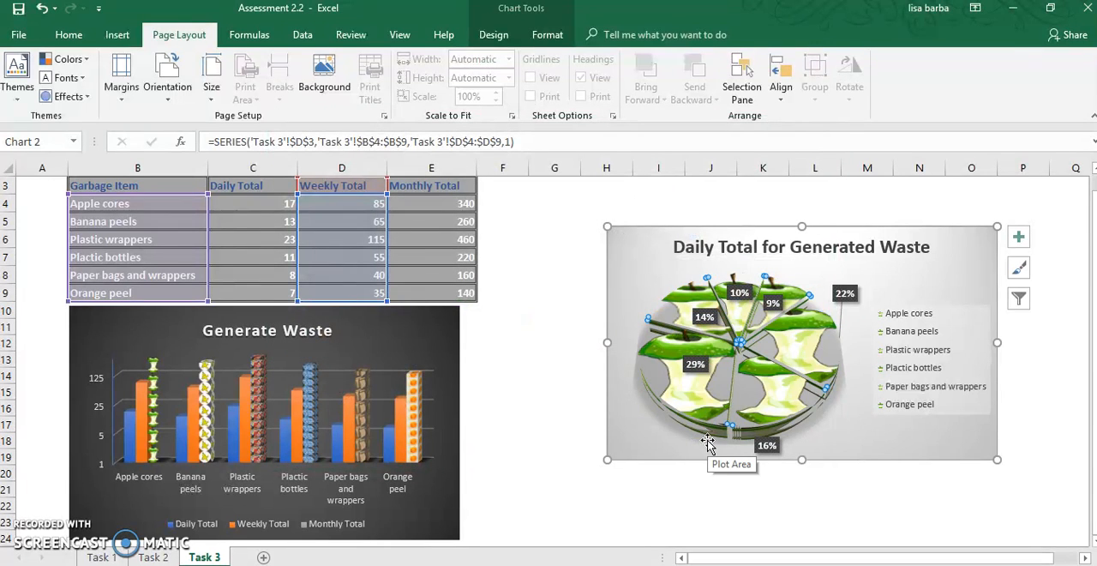
- Undo the apple core picture fill applied to the whole pie
{"action": "left_click", "coordinate": [696, 343]}
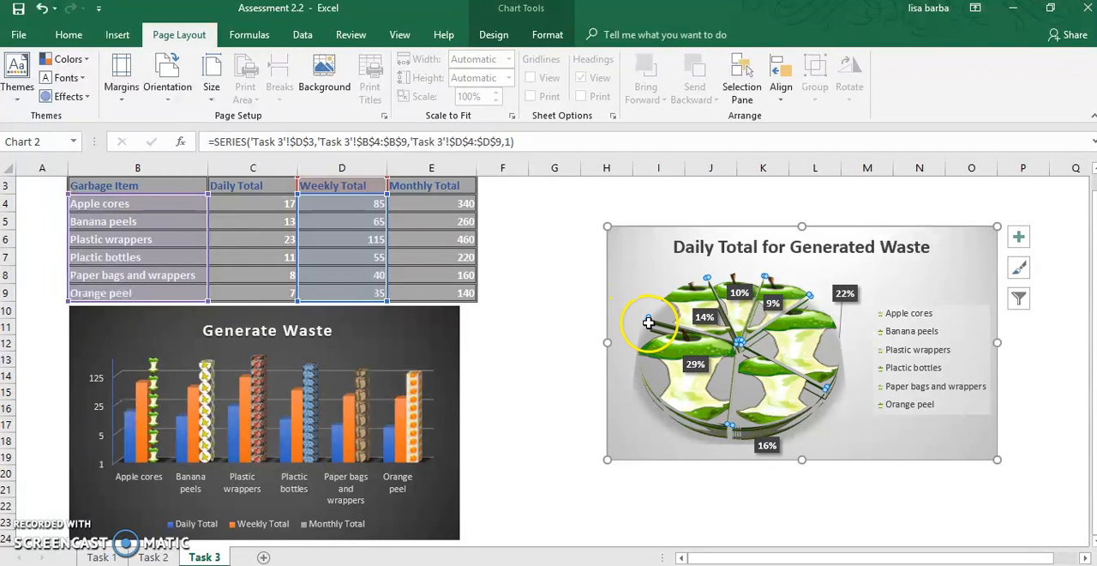
{"action": "left_click_drag", "start_coordinate": [653, 320], "coordinate": [720, 286]}
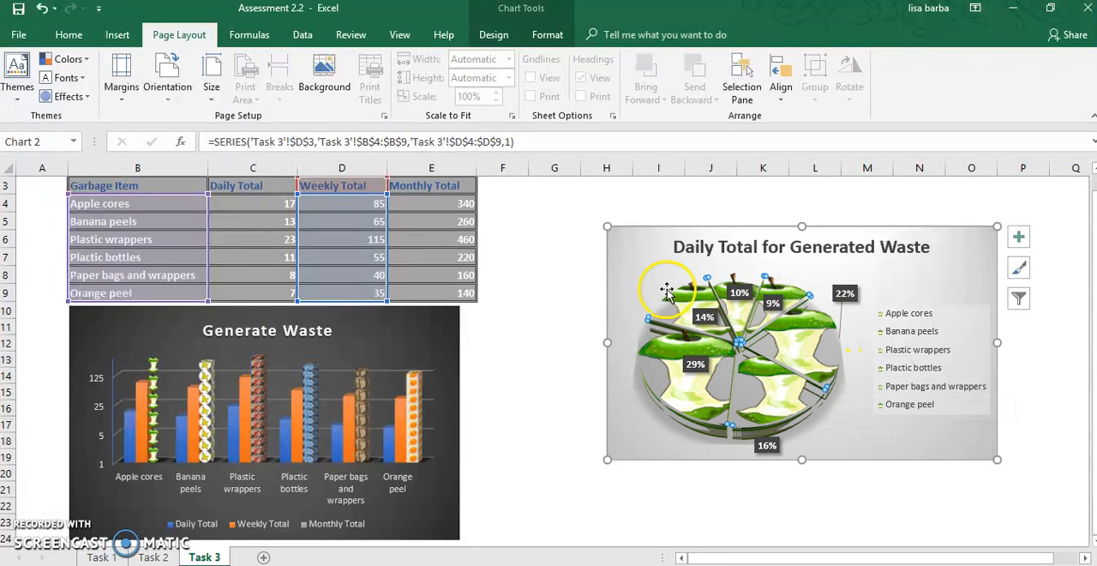
{"action": "left_click", "coordinate": [40, 10]}
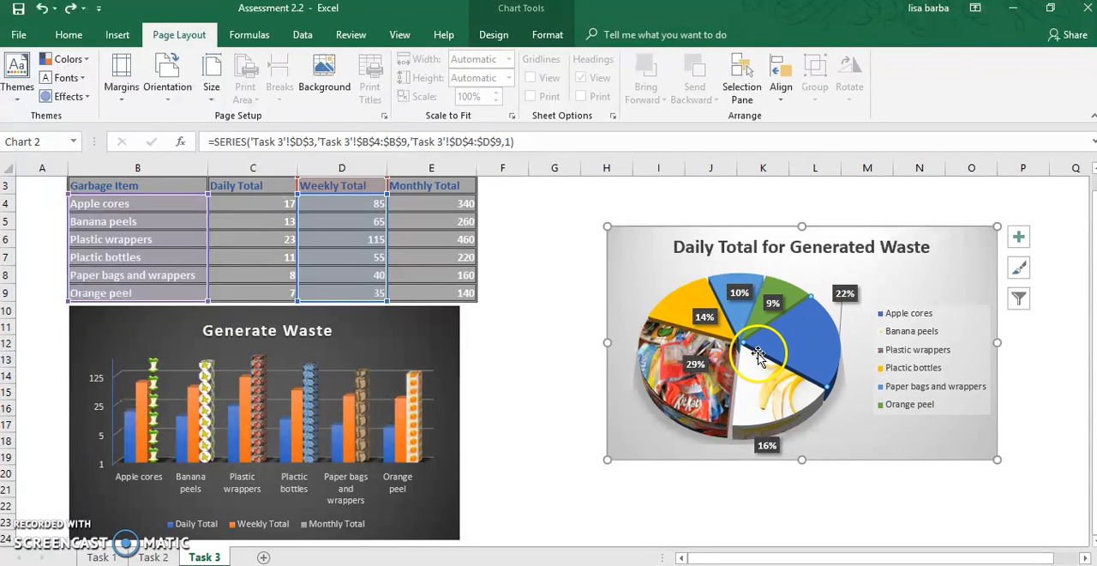
- Fill only the Apple cores slice of the pie with an apple core picture from a Bing image search for "apple cores"
{"action": "right_click", "coordinate": [794, 341]}
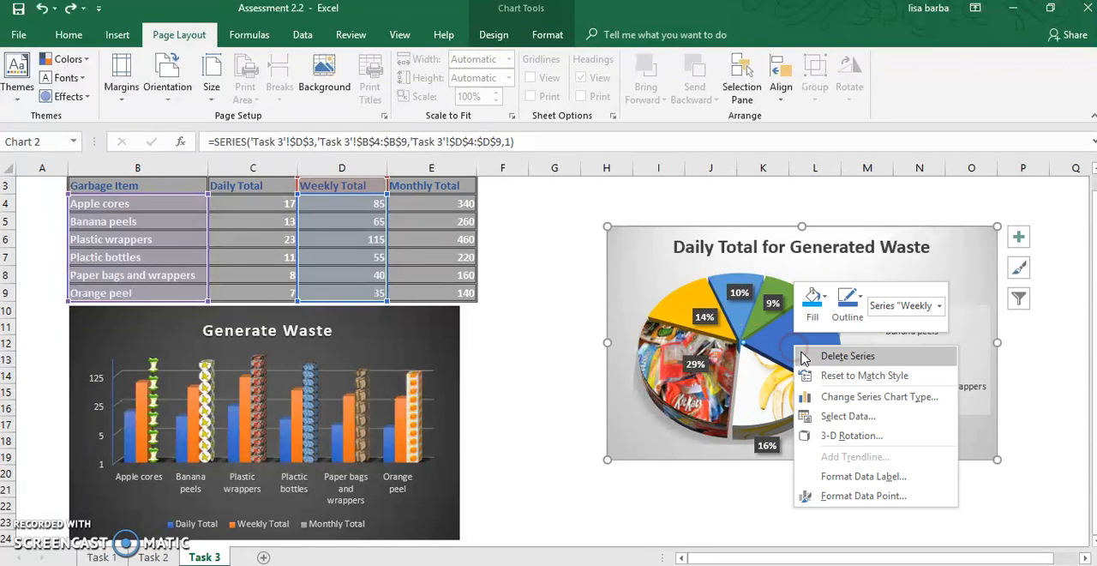
{"action": "left_click", "coordinate": [815, 309]}
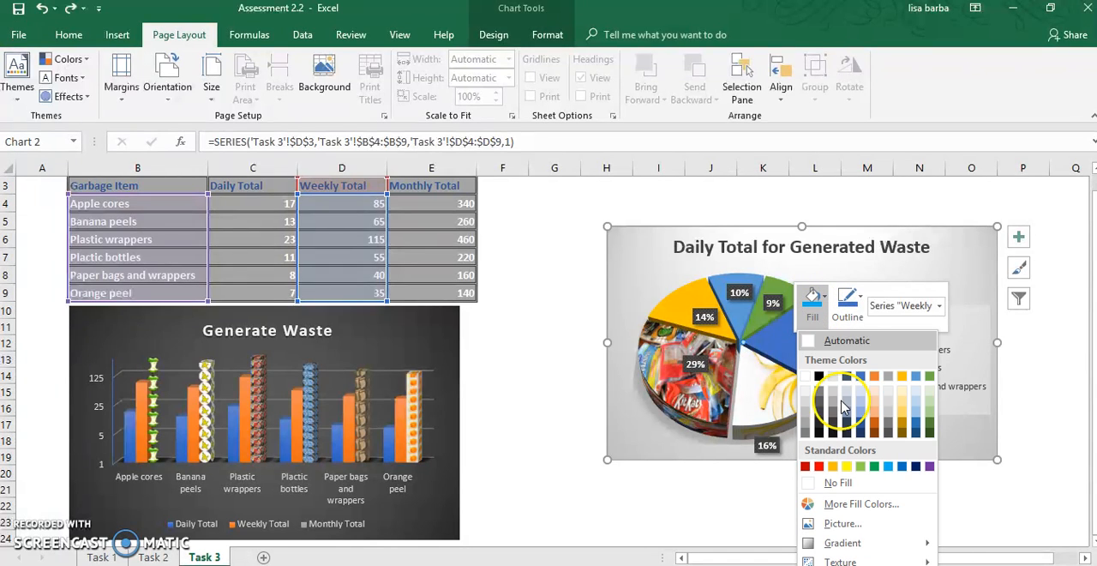
{"action": "left_click", "coordinate": [827, 523]}
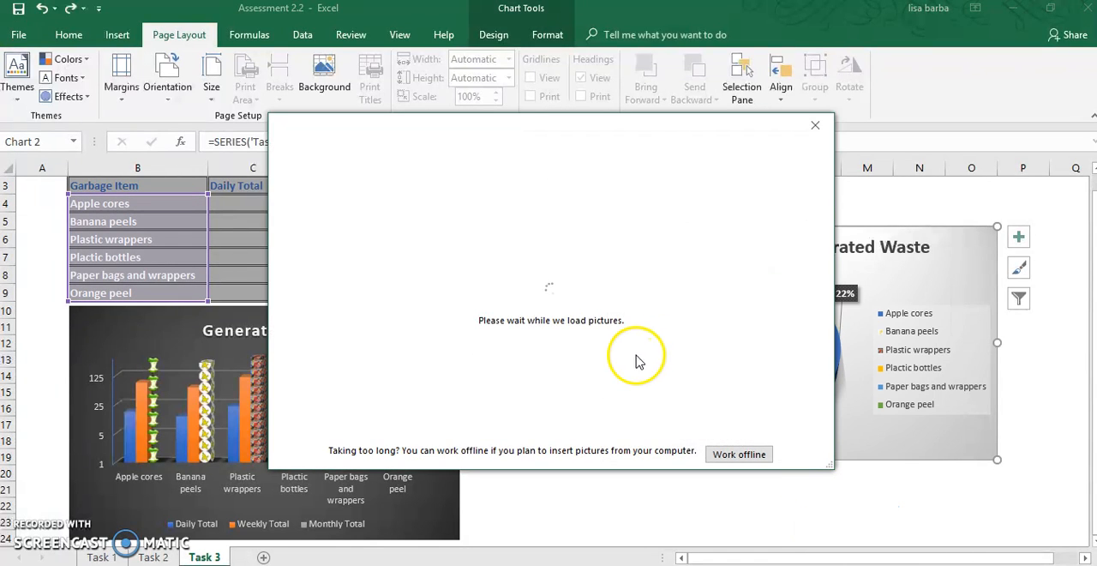
{"action": "left_click", "coordinate": [673, 260]}
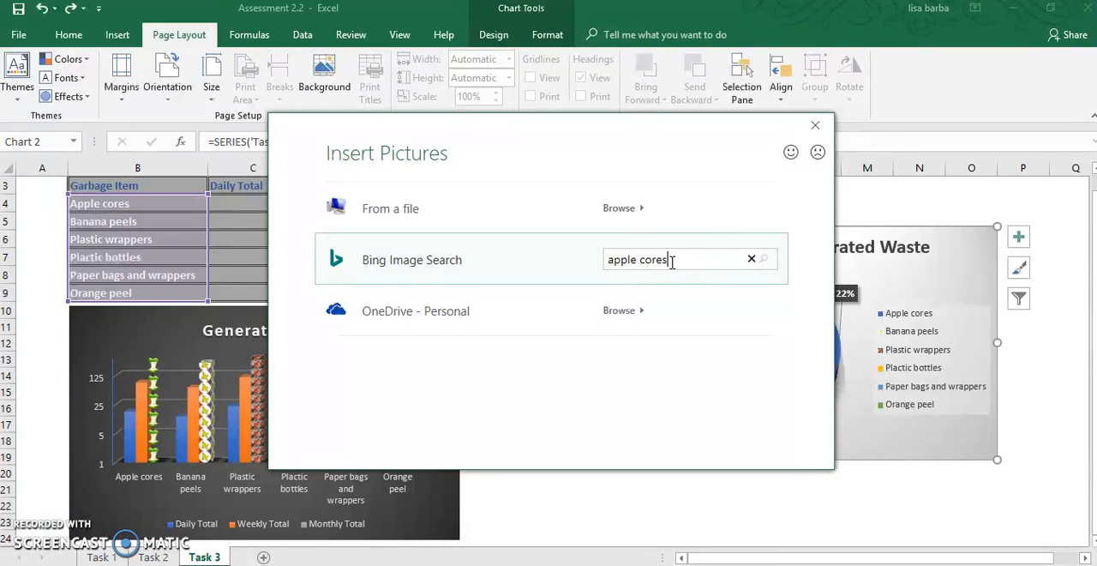
{"action": "key", "text": "Return"}
{"action": "left_click", "coordinate": [524, 343]}
{"action": "left_click", "coordinate": [707, 444]}
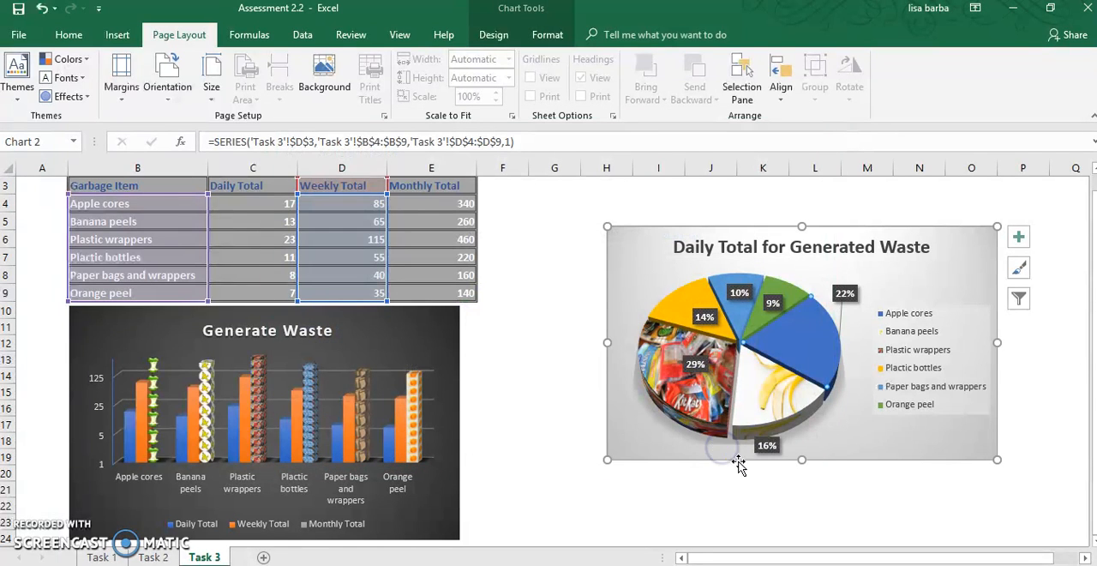
{"action": "left_click", "coordinate": [764, 470]}
{"action": "left_click", "coordinate": [792, 367]}
{"action": "left_click", "coordinate": [801, 341]}
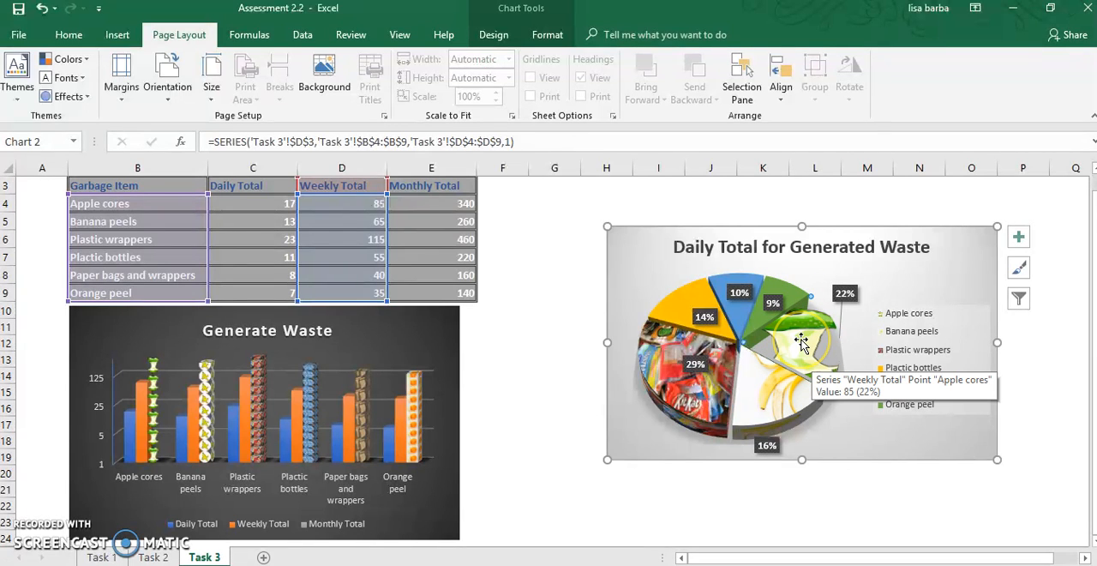
- Examine the picture, fill and border formatting options available for the Apple cores slice
{"action": "right_click", "coordinate": [801, 341]}
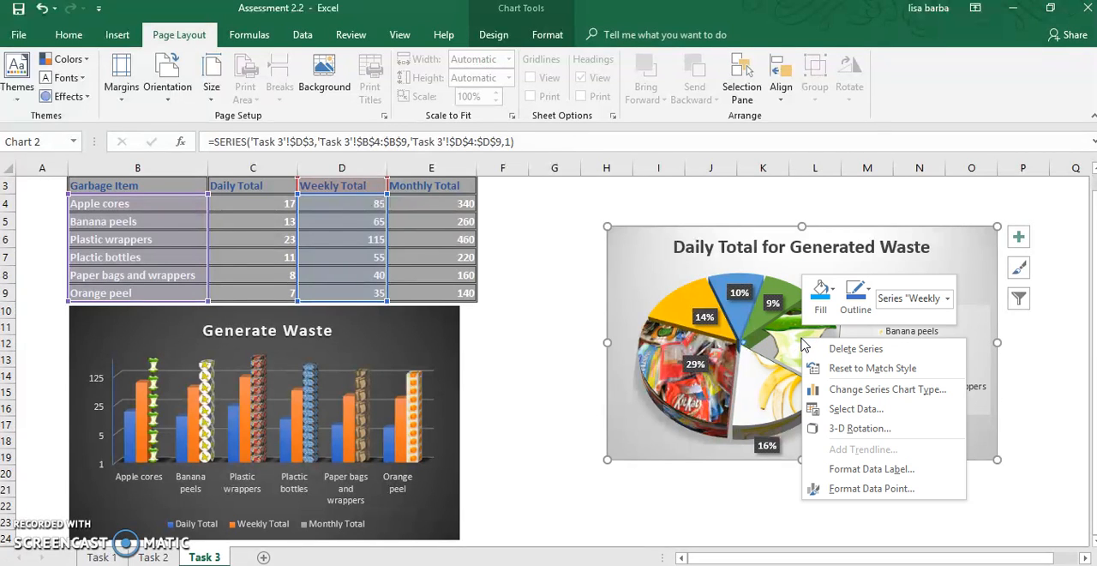
{"action": "left_click", "coordinate": [889, 489]}
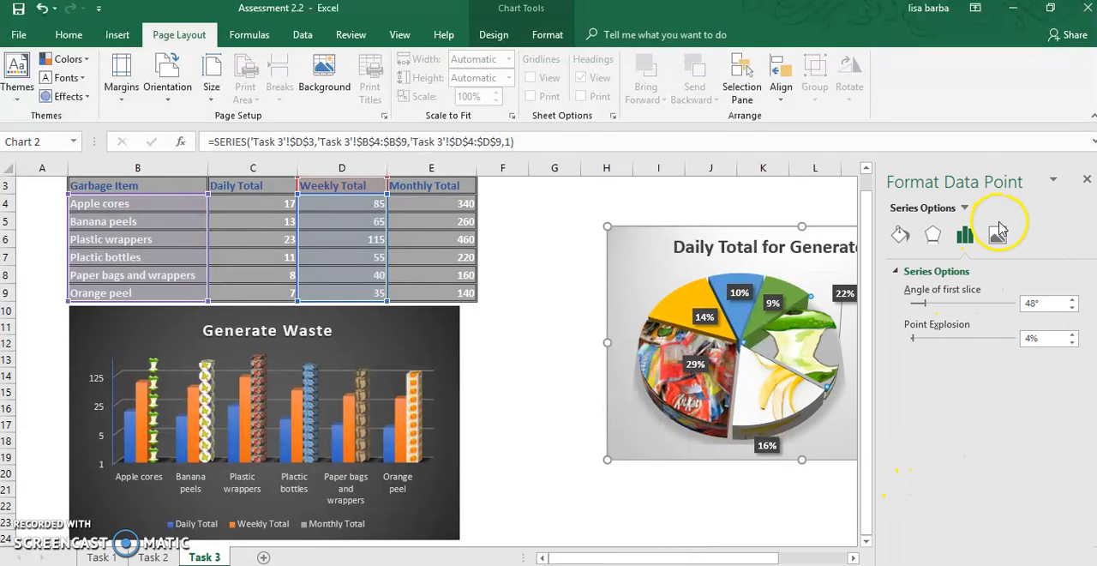
{"action": "left_click", "coordinate": [998, 233]}
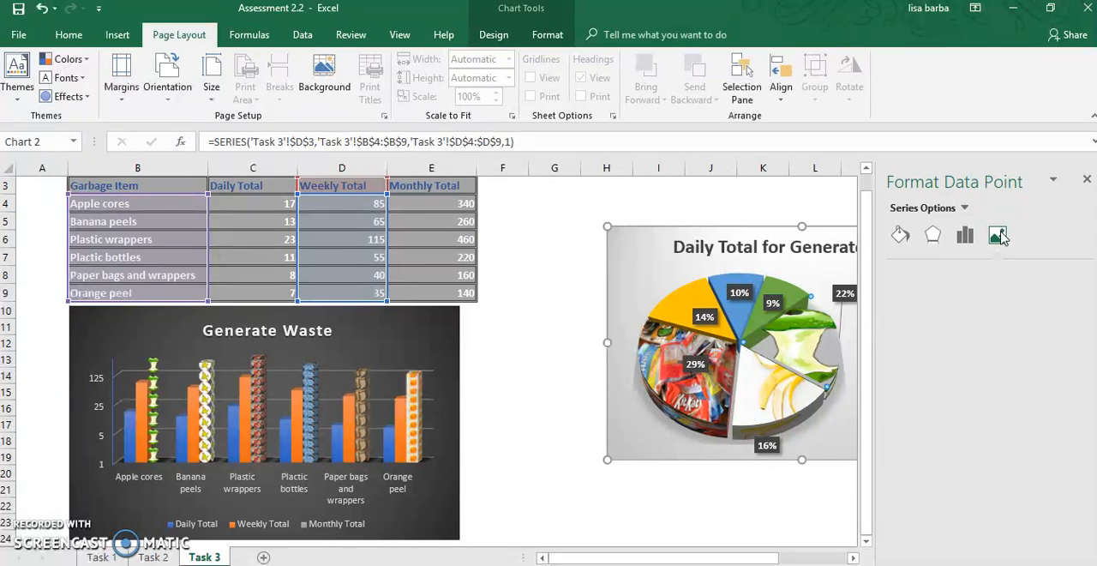
{"action": "left_click", "coordinate": [905, 235]}
{"action": "scroll", "coordinate": [951, 407], "scroll_direction": "down", "scroll_amount": 3}
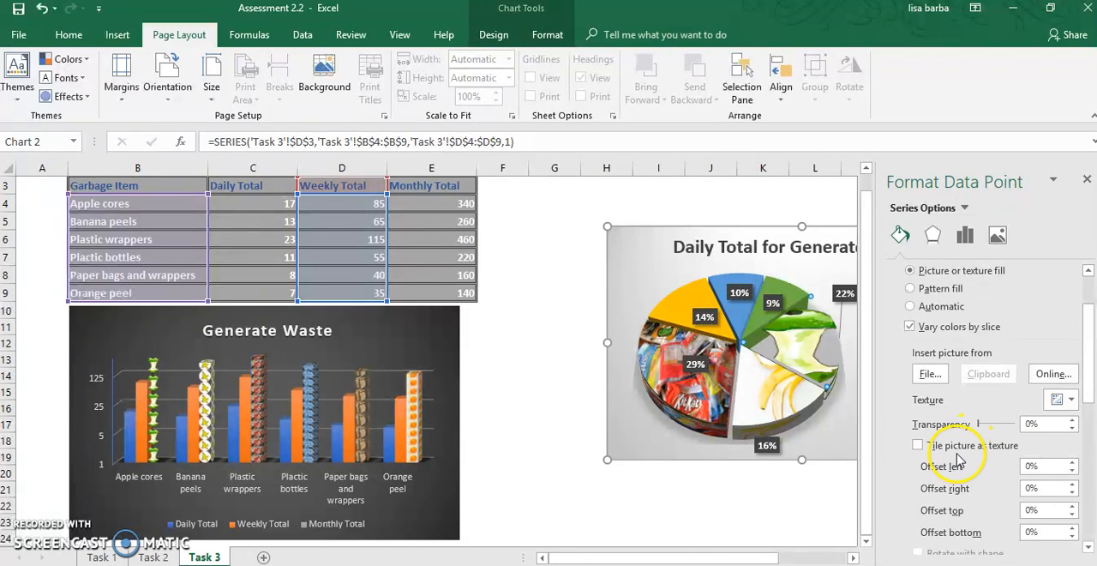
{"action": "scroll", "coordinate": [952, 467], "scroll_direction": "down", "scroll_amount": 9}
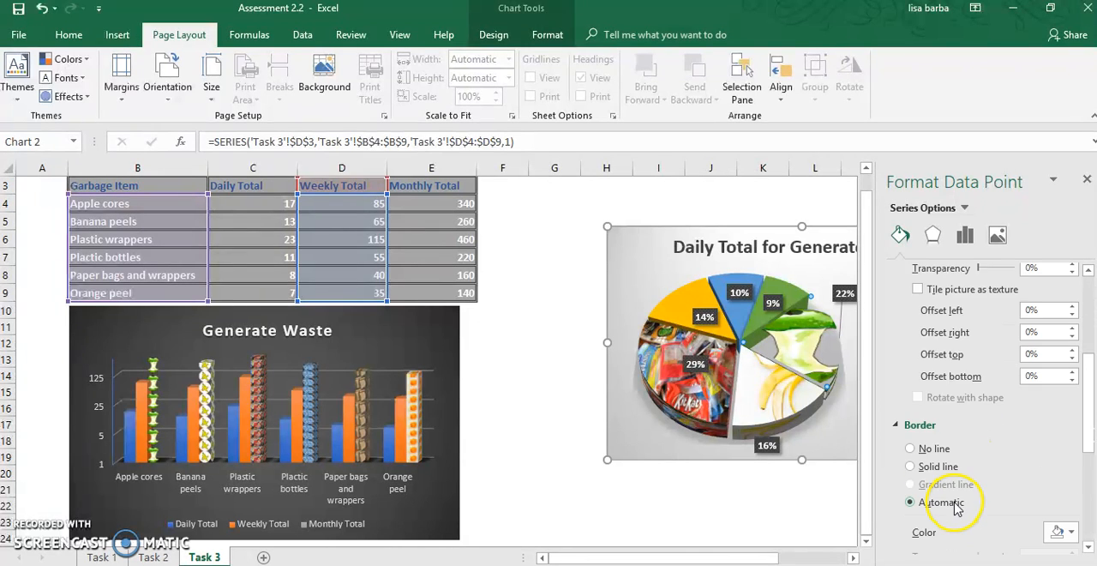
{"action": "scroll", "coordinate": [958, 508], "scroll_direction": "down", "scroll_amount": 3}
{"action": "scroll", "coordinate": [957, 508], "scroll_direction": "down", "scroll_amount": 3}
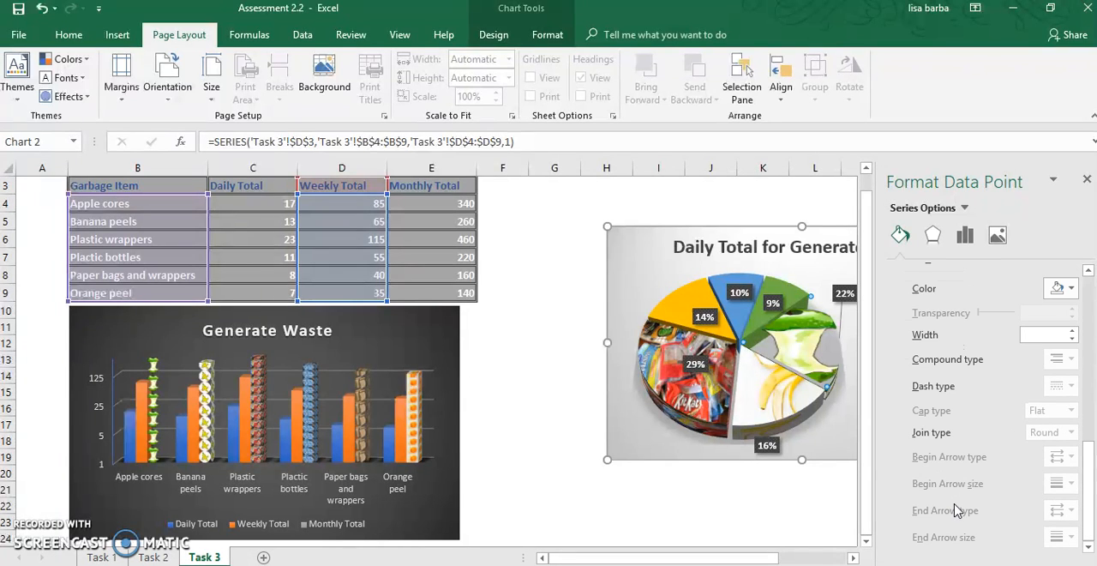
{"action": "scroll", "coordinate": [957, 510], "scroll_direction": "up", "scroll_amount": 20}
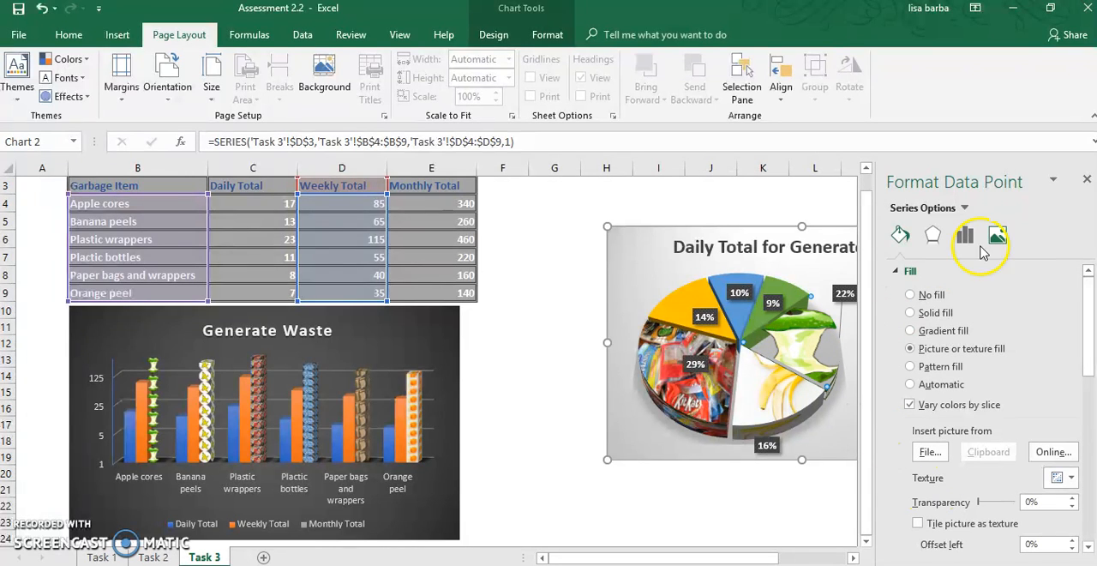
{"action": "left_click", "coordinate": [1087, 180]}
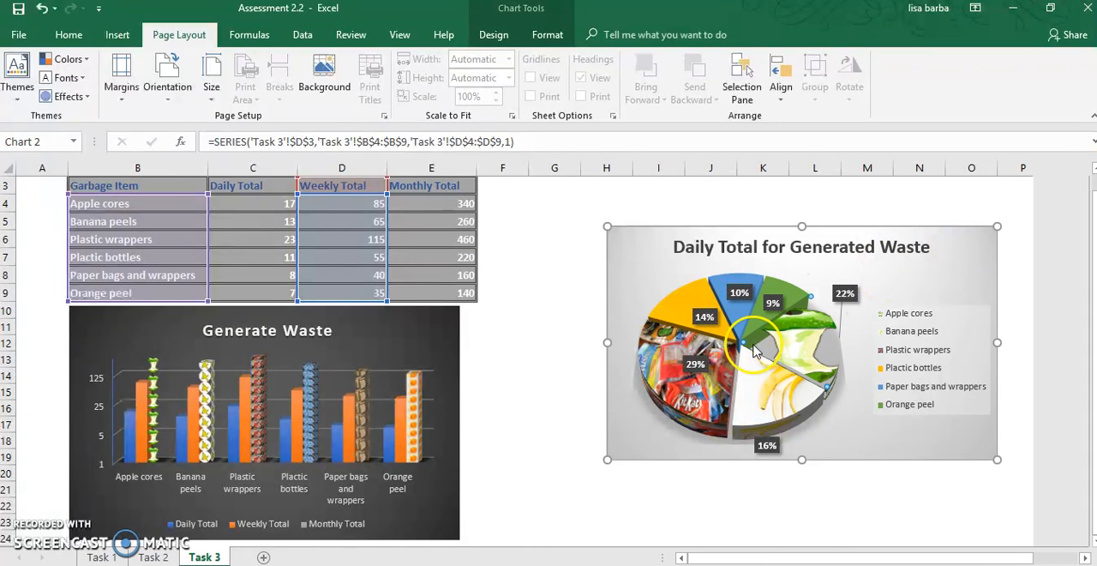
{"action": "right_click", "coordinate": [804, 341]}
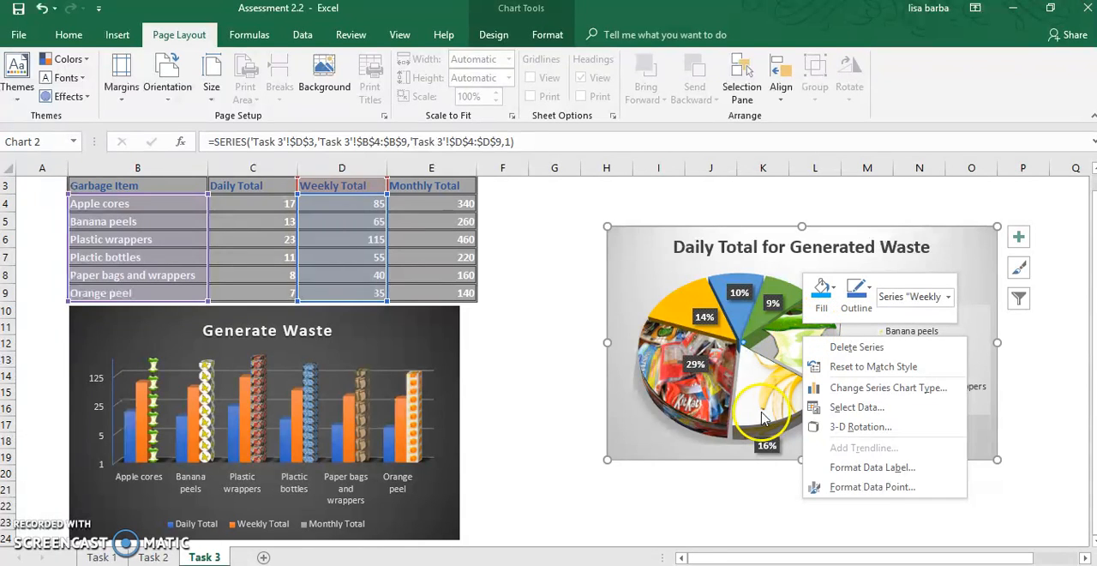
{"action": "left_click", "coordinate": [750, 509]}
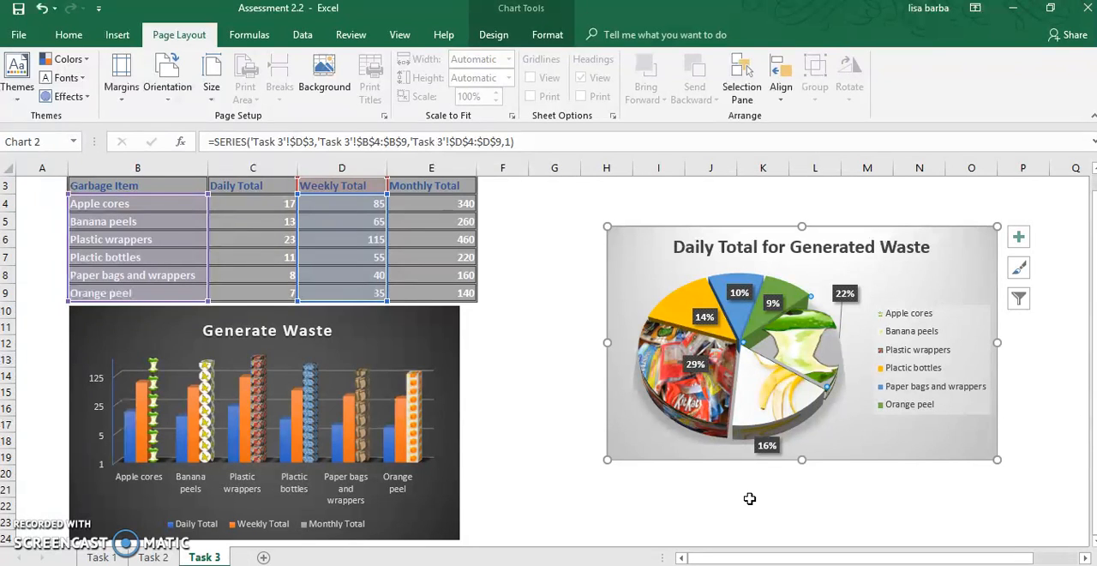
- Copy the whole Daily Total for Generated Waste pie chart
{"action": "left_click", "coordinate": [620, 234]}
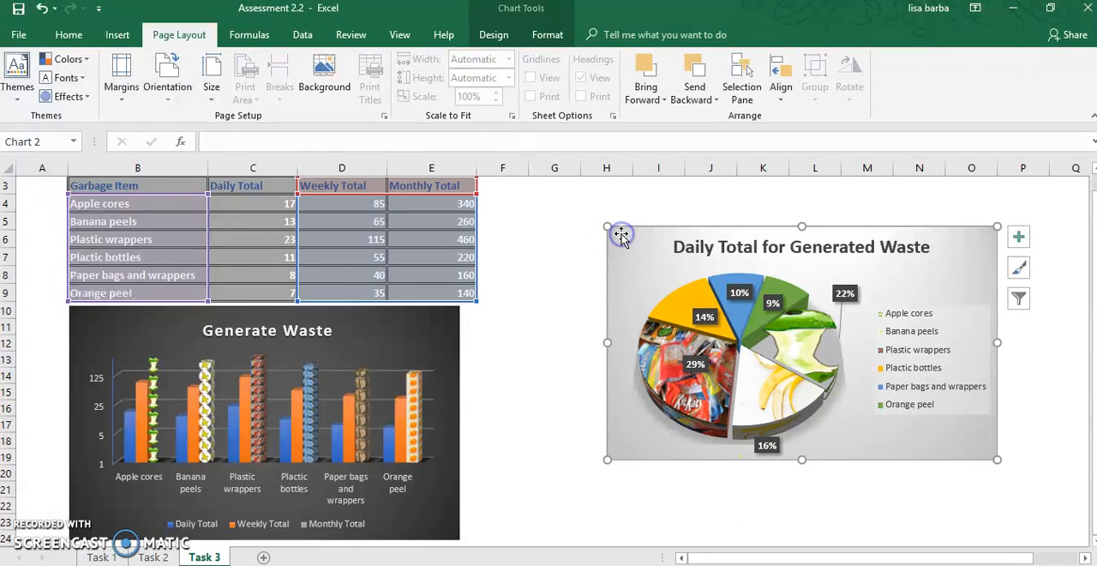
{"action": "right_click", "coordinate": [620, 234]}
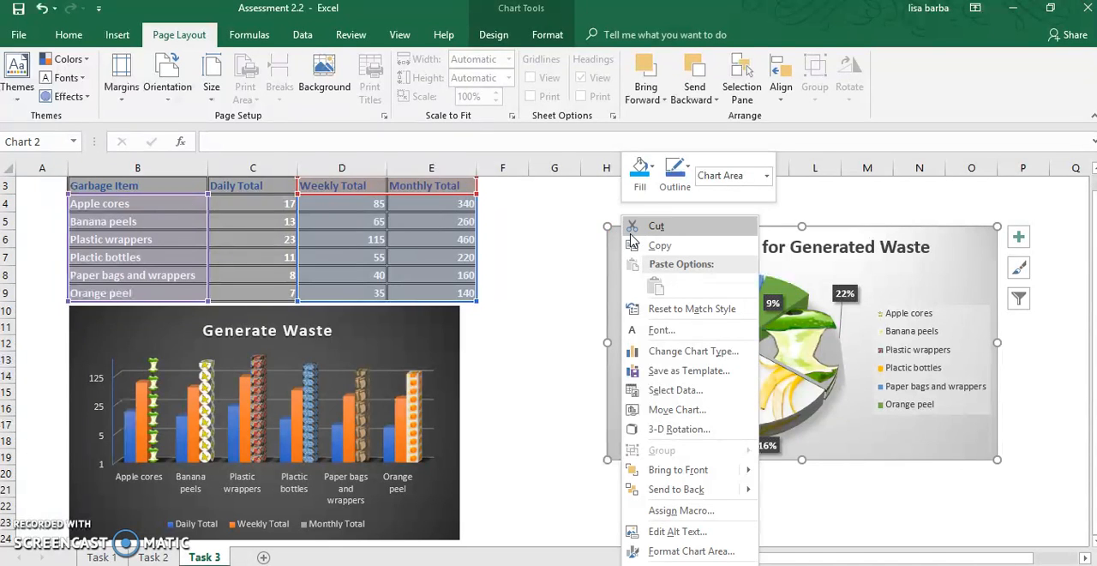
{"action": "left_click", "coordinate": [648, 252]}
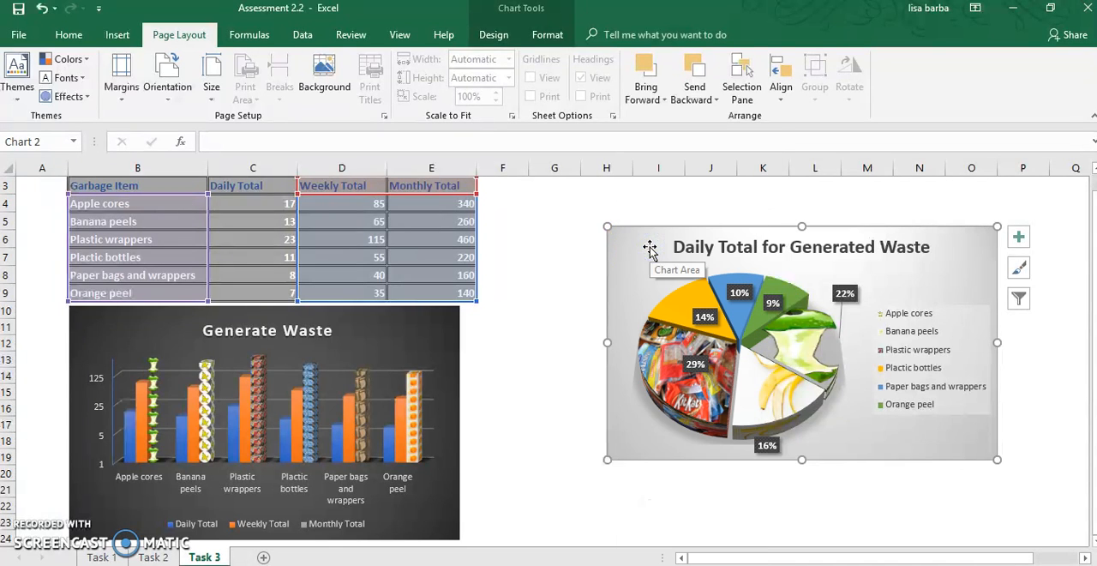
- Switch to Presentation3 in PowerPoint and paste the copied pie chart onto the blank slide
{"action": "left_click", "coordinate": [610, 565]}
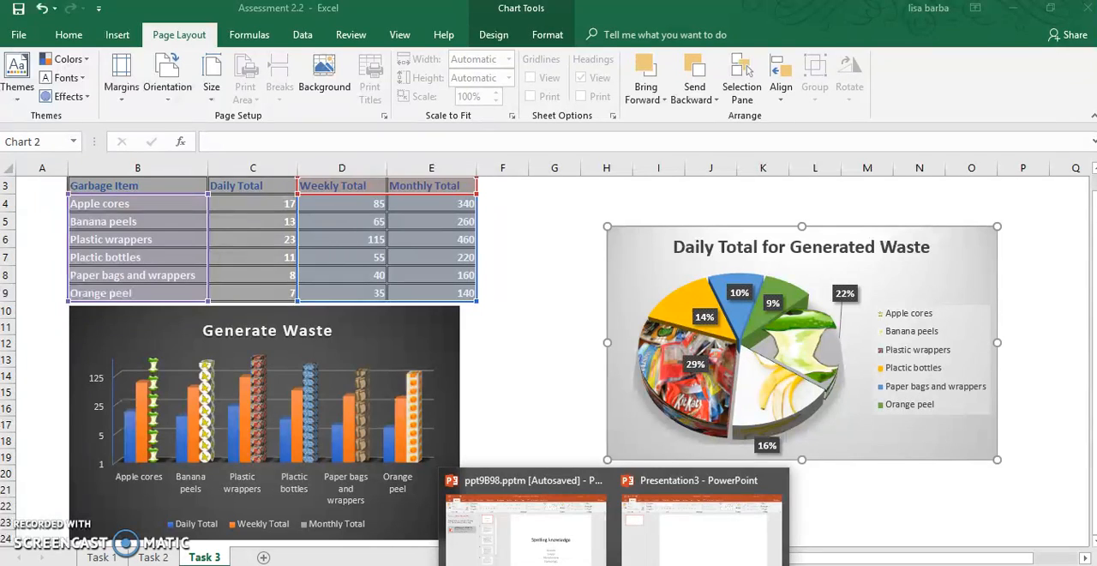
{"action": "left_click", "coordinate": [658, 546]}
{"action": "right_click", "coordinate": [544, 254]}
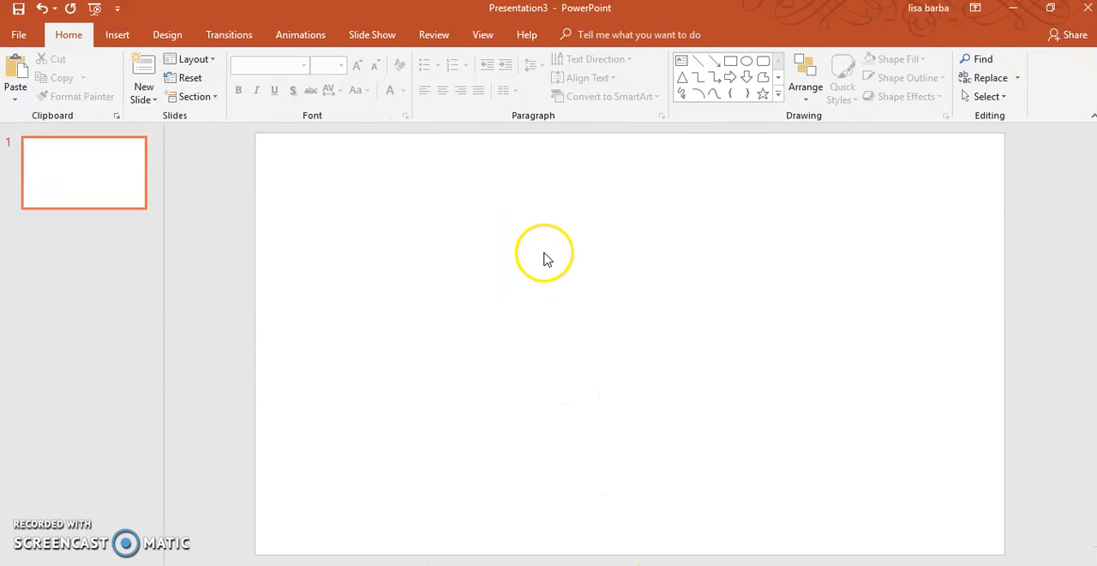
{"action": "left_click", "coordinate": [576, 286]}
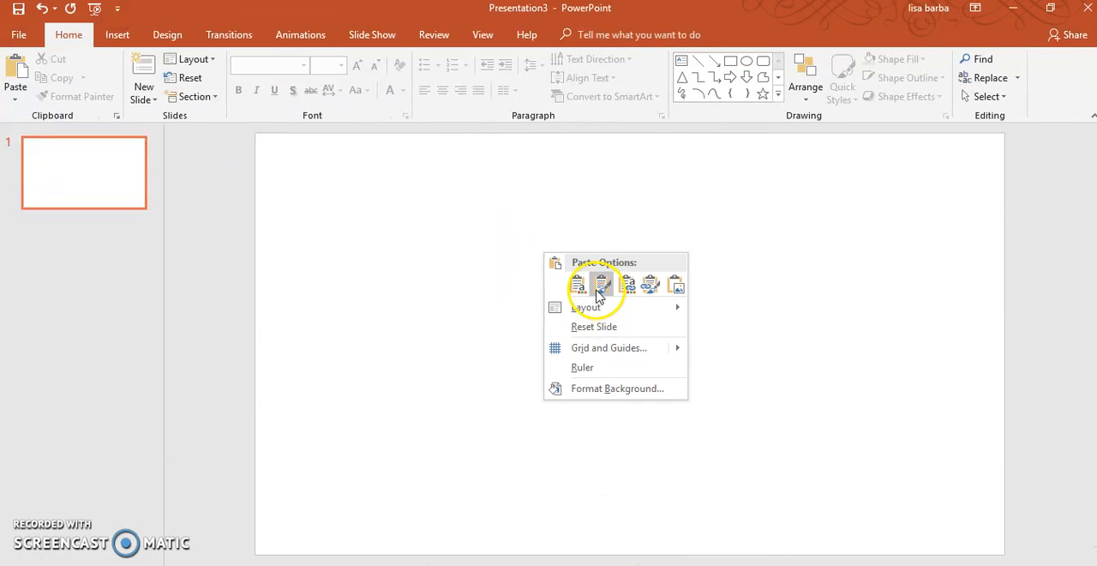
{"action": "left_click", "coordinate": [589, 290]}
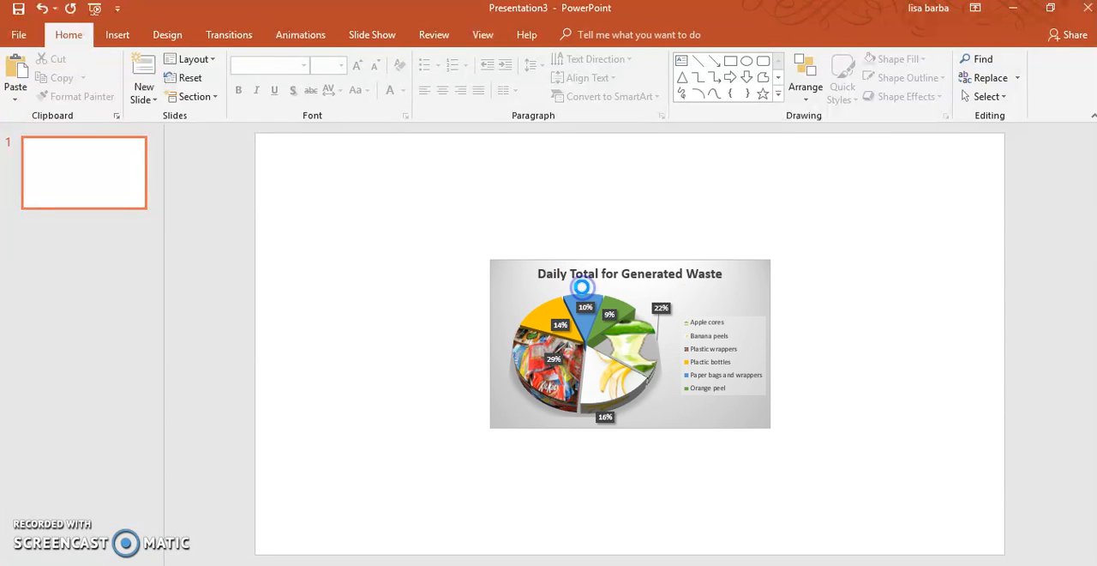
{"action": "left_click", "coordinate": [815, 484]}
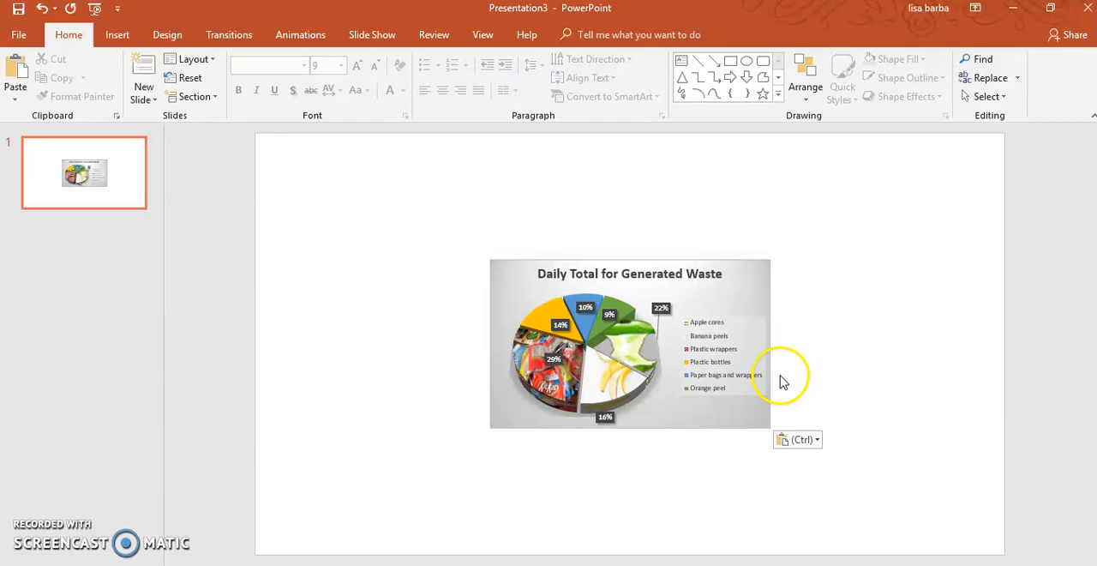
{"action": "mouse_move", "coordinate": [515, 564]}
{"action": "left_click", "coordinate": [740, 517]}
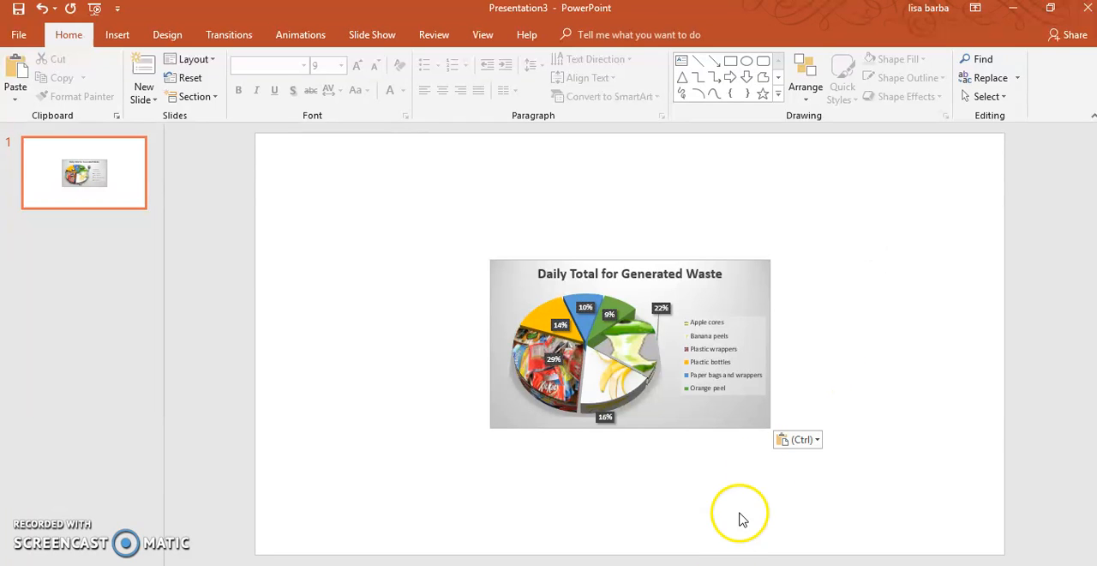
- Switch back to the Assessment 2.2 workbook in Excel and add the Format Cells command to the Quick Access Toolbar list
{"action": "key", "text": "alt+Tab"}
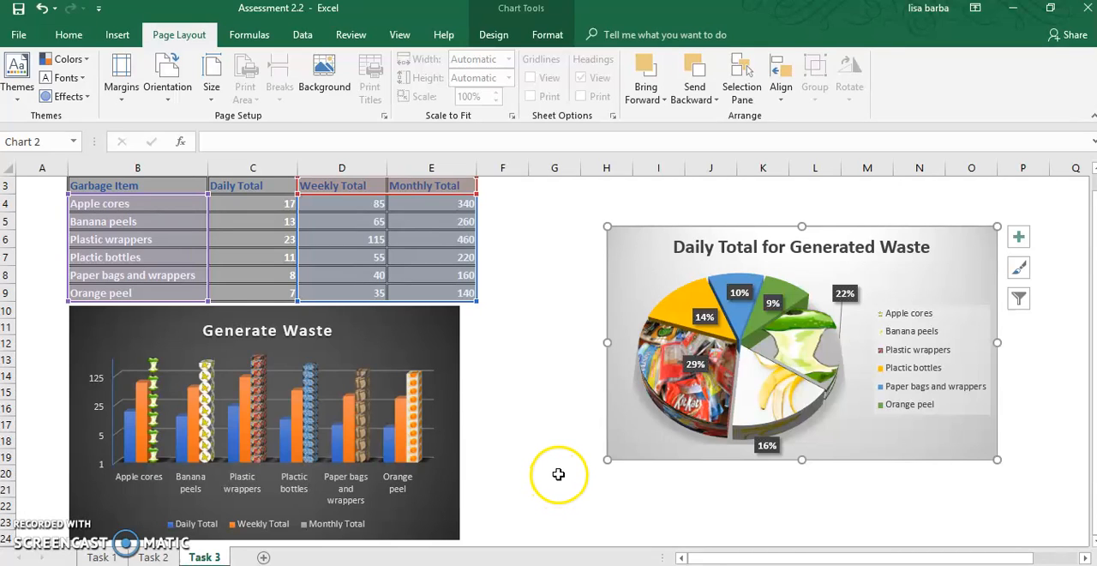
{"action": "right_click", "coordinate": [103, 28]}
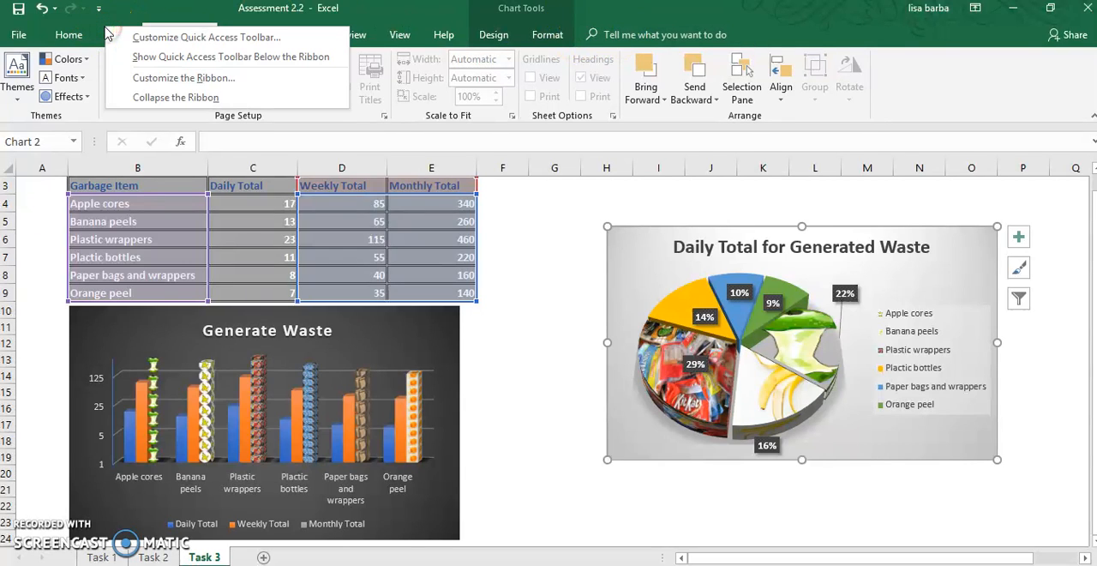
{"action": "left_click", "coordinate": [155, 40]}
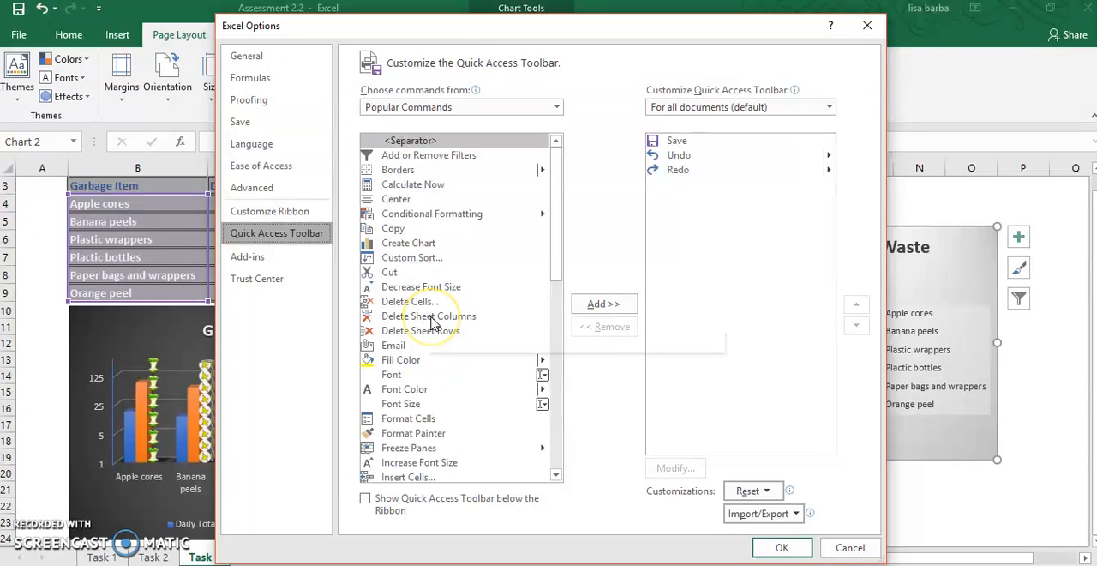
{"action": "left_click", "coordinate": [406, 420]}
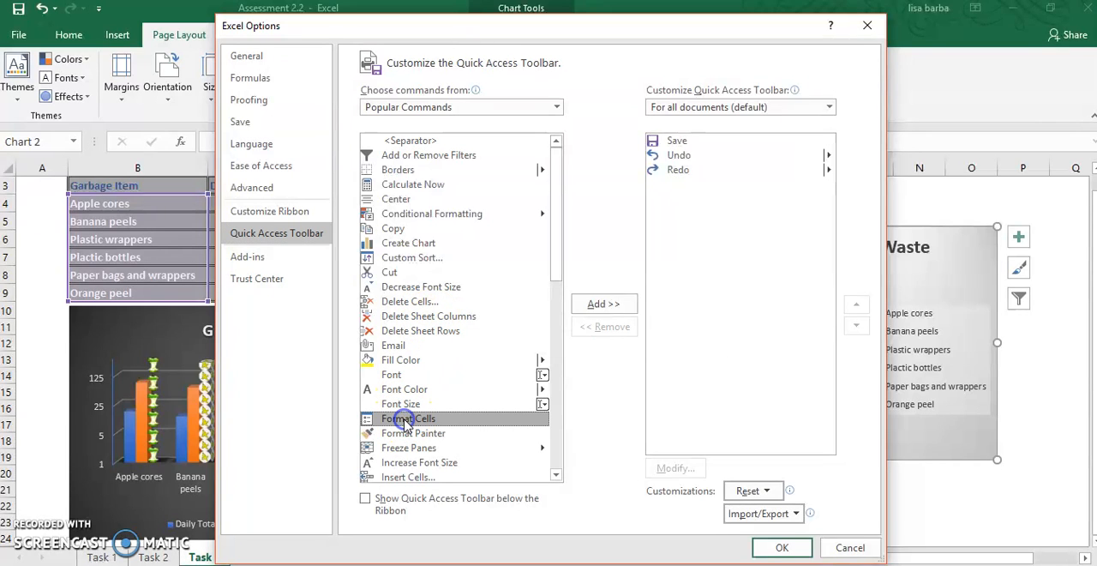
{"action": "left_click", "coordinate": [603, 303]}
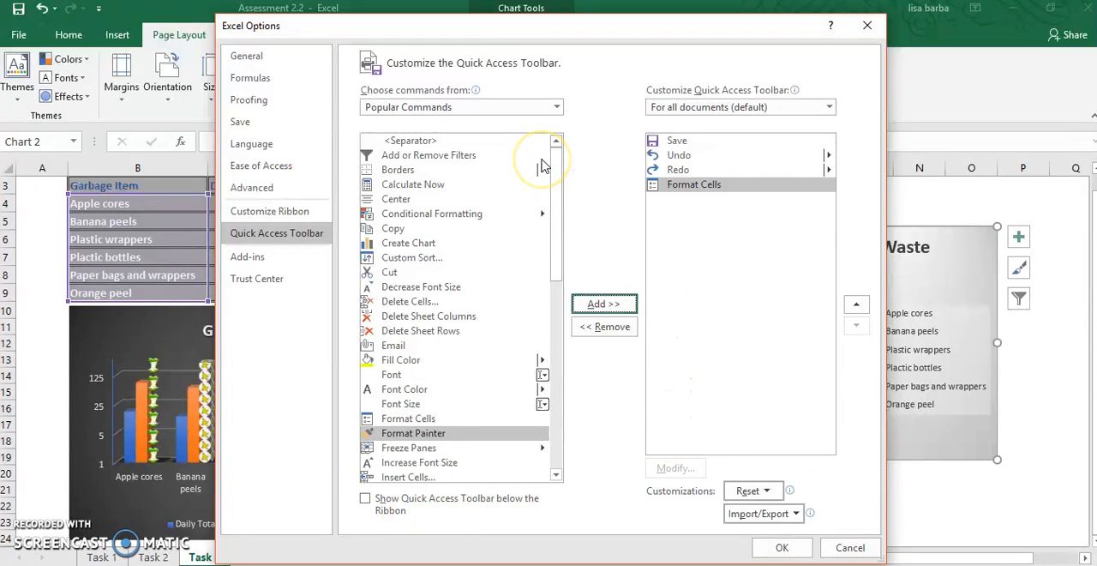
- Add a separator from the Home Tab commands after Format Cells and apply the Quick Access Toolbar customization
{"action": "left_click", "coordinate": [557, 107]}
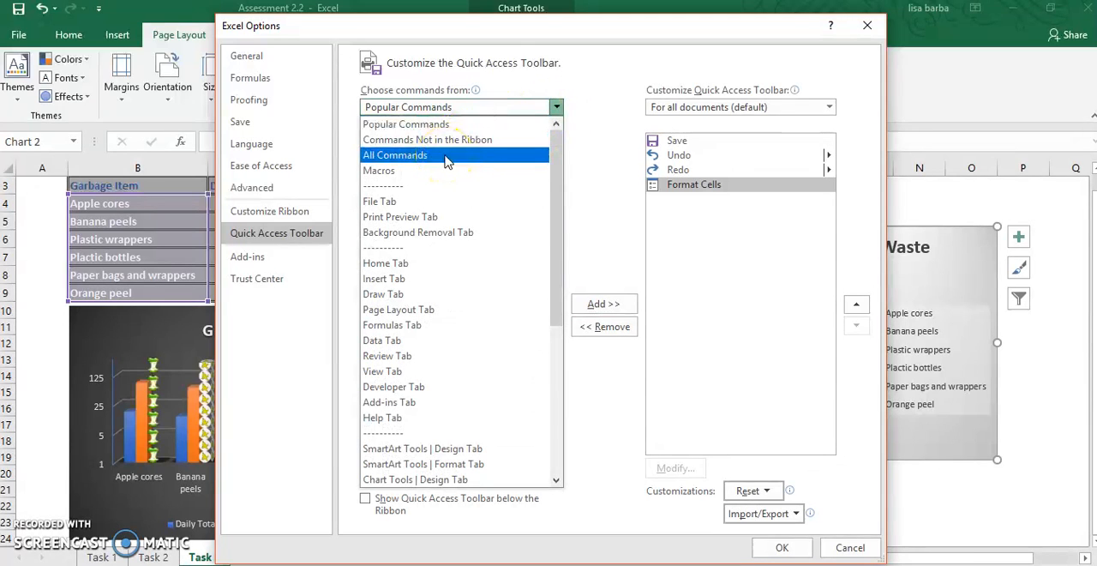
{"action": "left_click", "coordinate": [403, 265]}
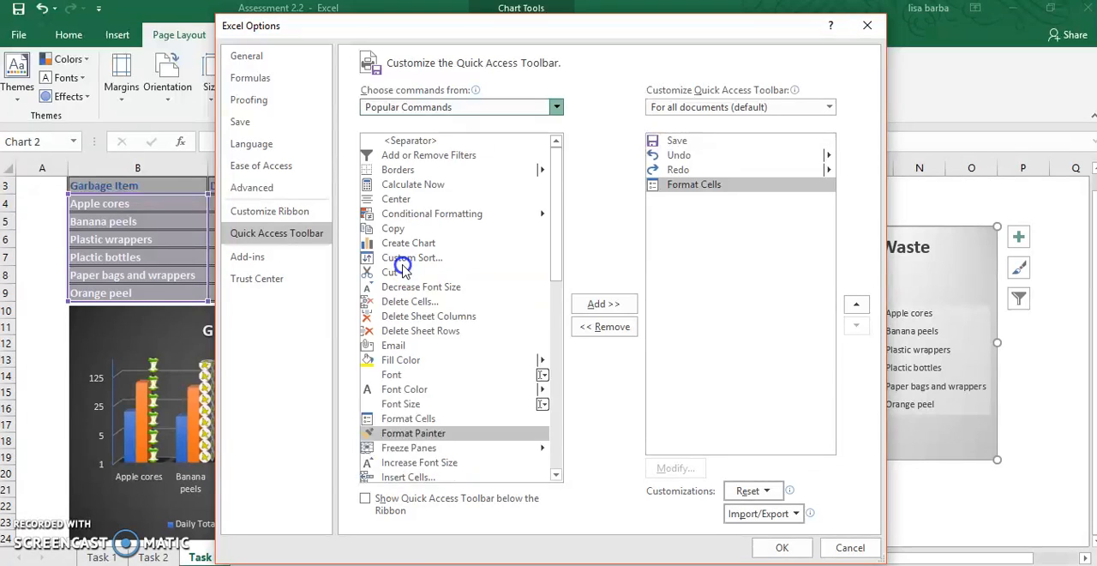
{"action": "left_click", "coordinate": [601, 307]}
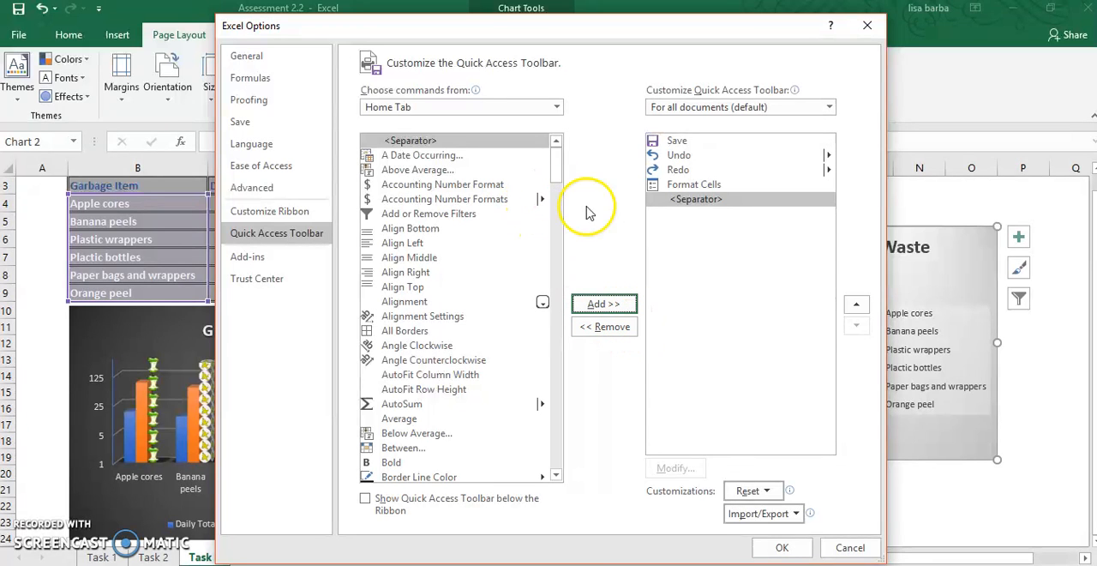
{"action": "left_click", "coordinate": [782, 549]}
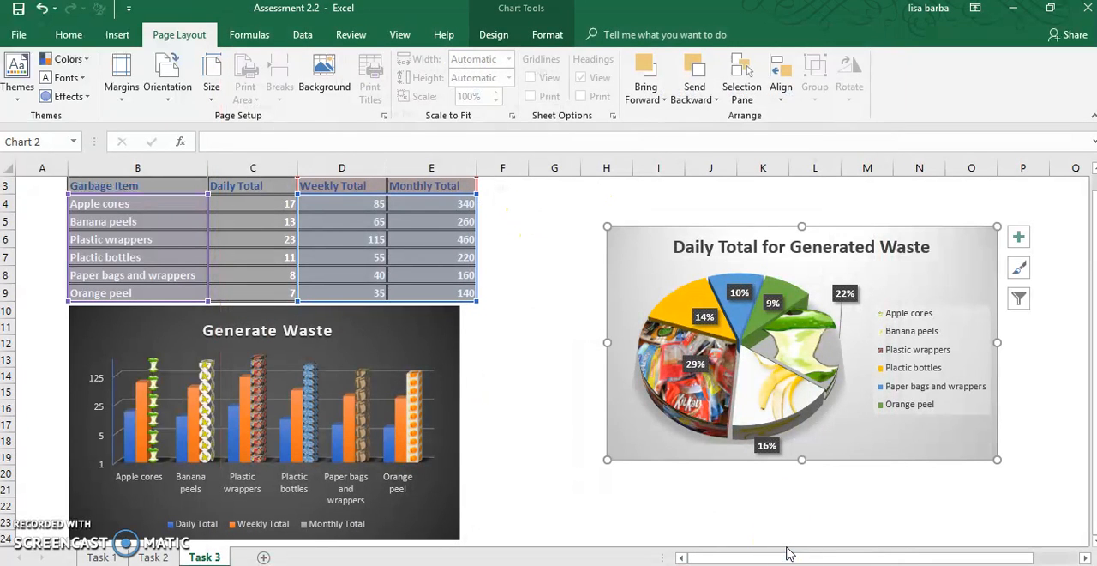